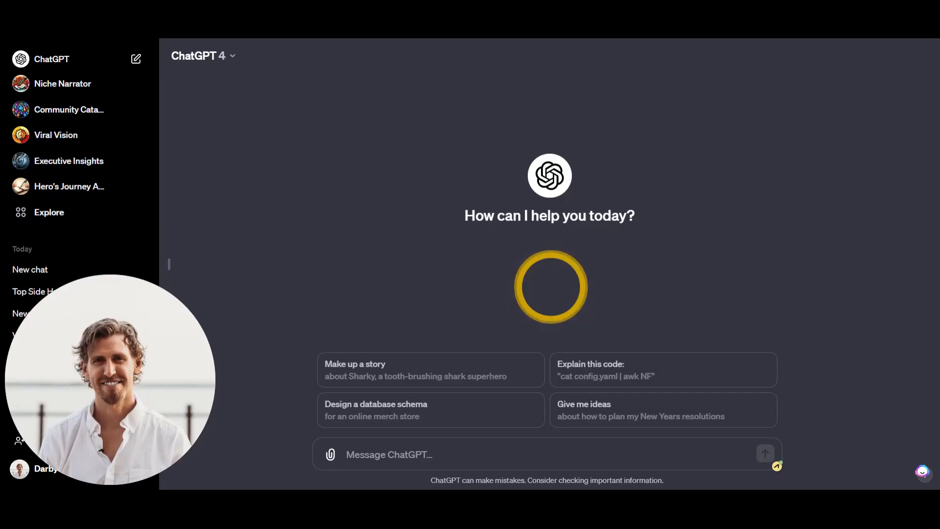
- Open the My GPTs list from the account menu and look through it
drag(112, 392, 850, 397)
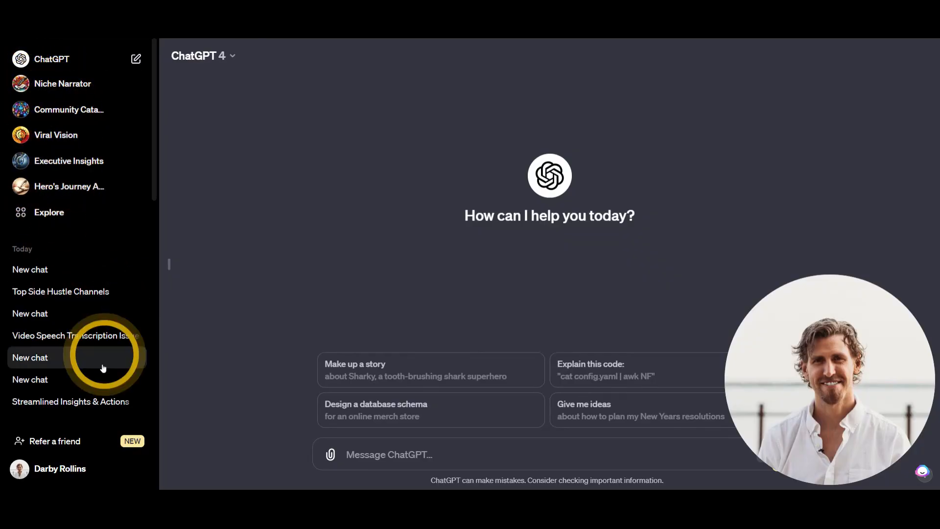
click(23, 470)
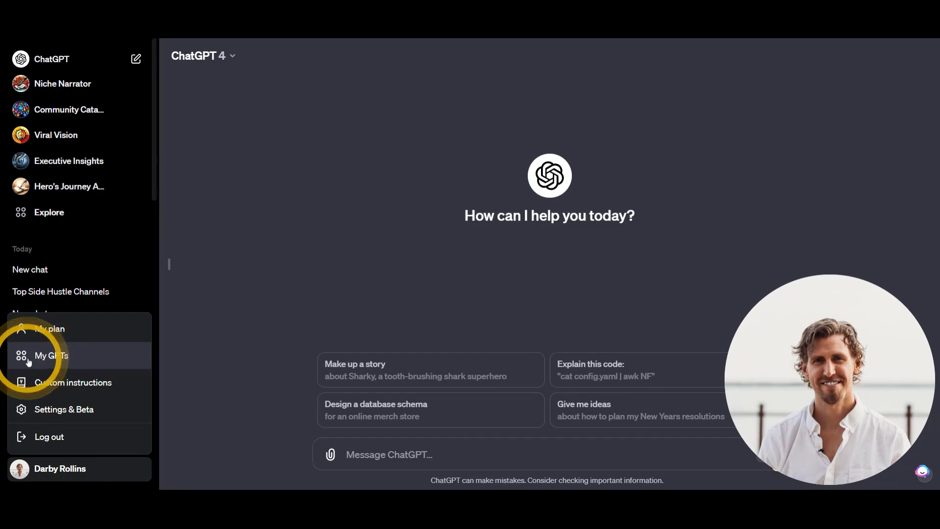
click(49, 362)
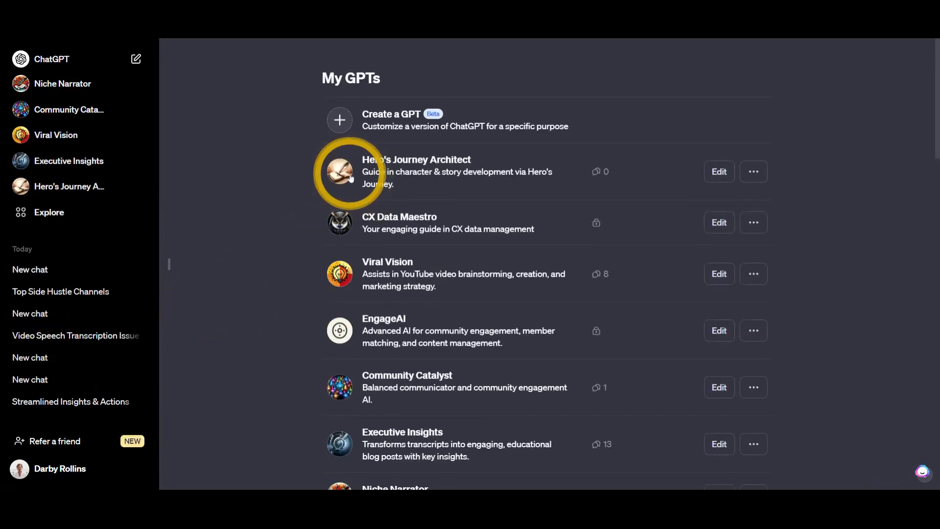
scroll(323, 206, down, 3)
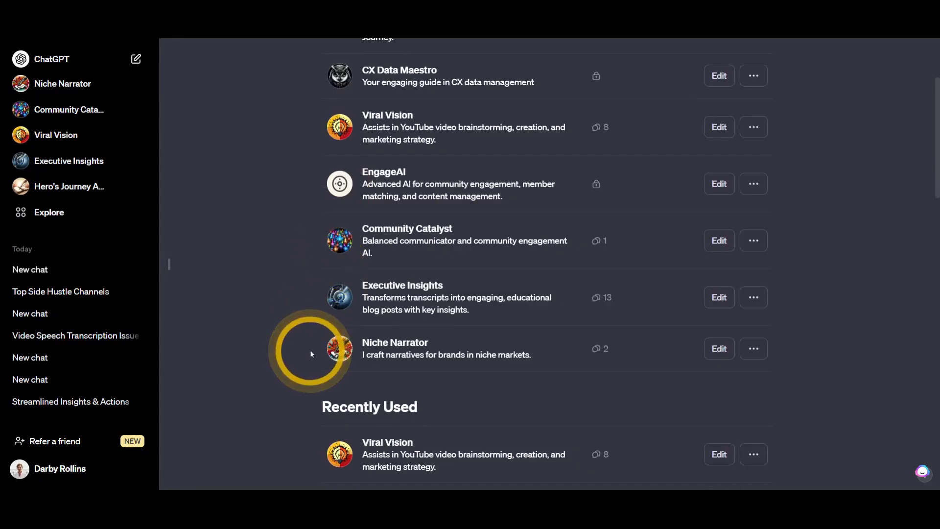
scroll(309, 349, down, 6)
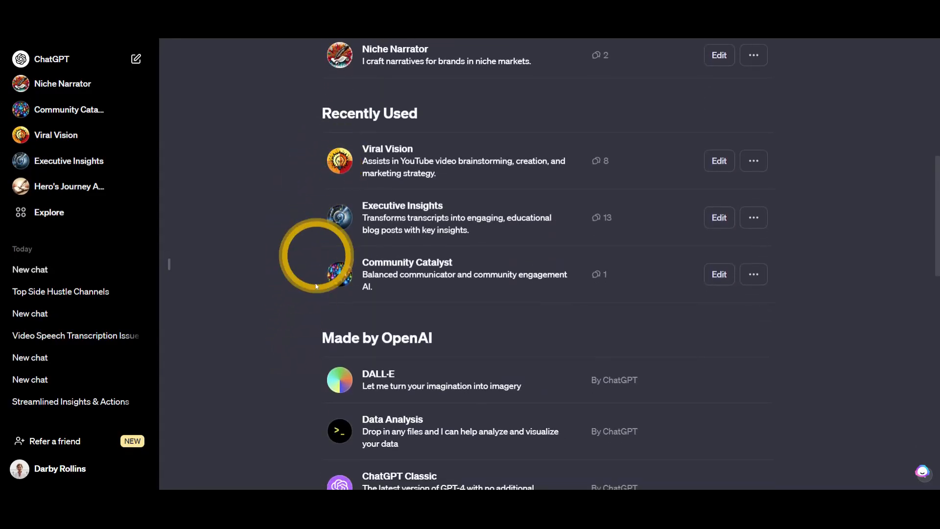
scroll(315, 284, down, 3)
scroll(582, 118, up, 3)
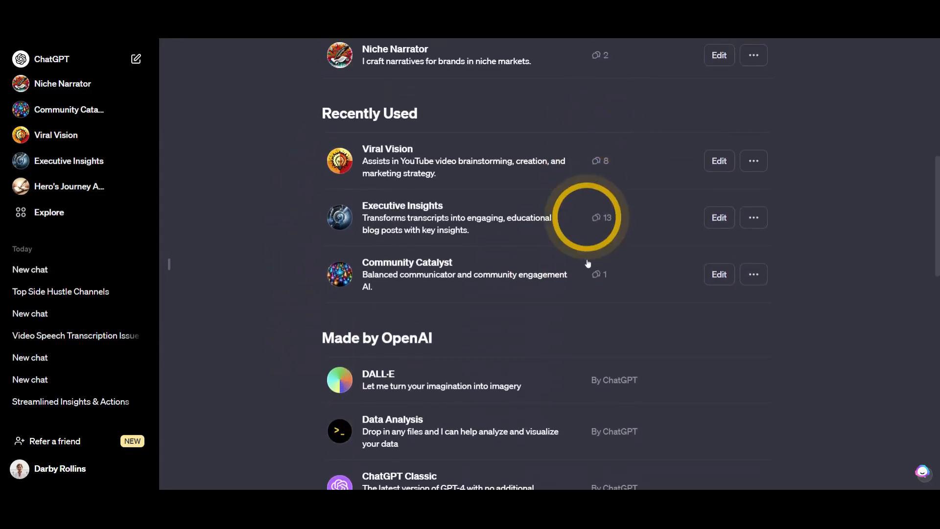
scroll(284, 227, down, 3)
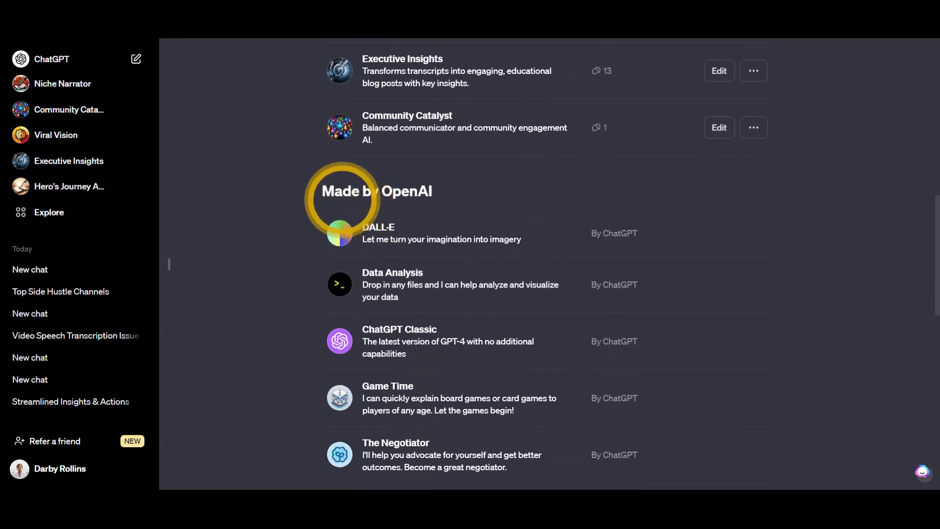
scroll(337, 277, down, 8)
scroll(338, 278, up, 10)
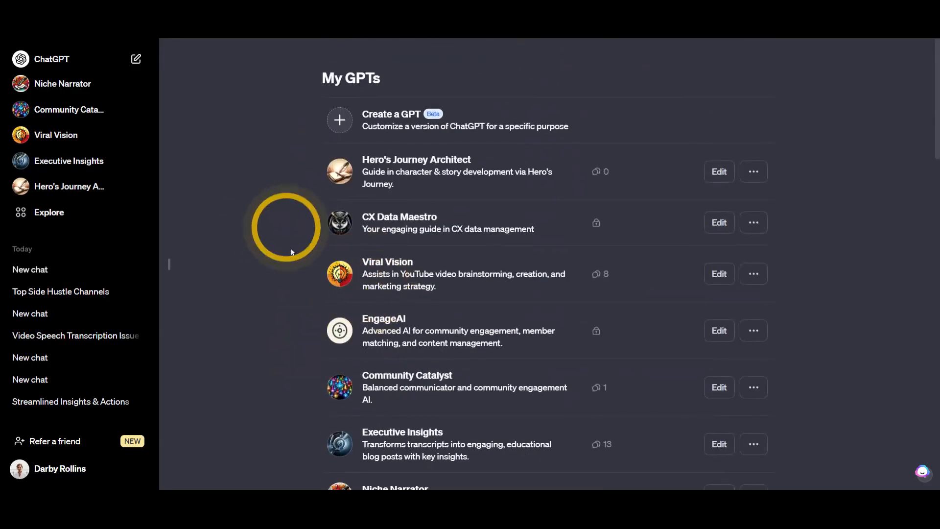
- Start a new GPT draft and get ready to message GPT Builder
click(338, 118)
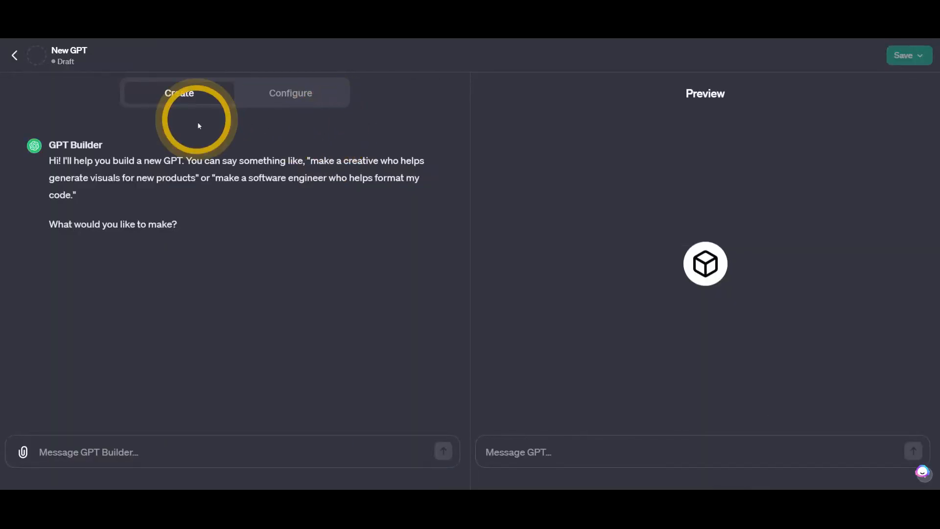
click(15, 56)
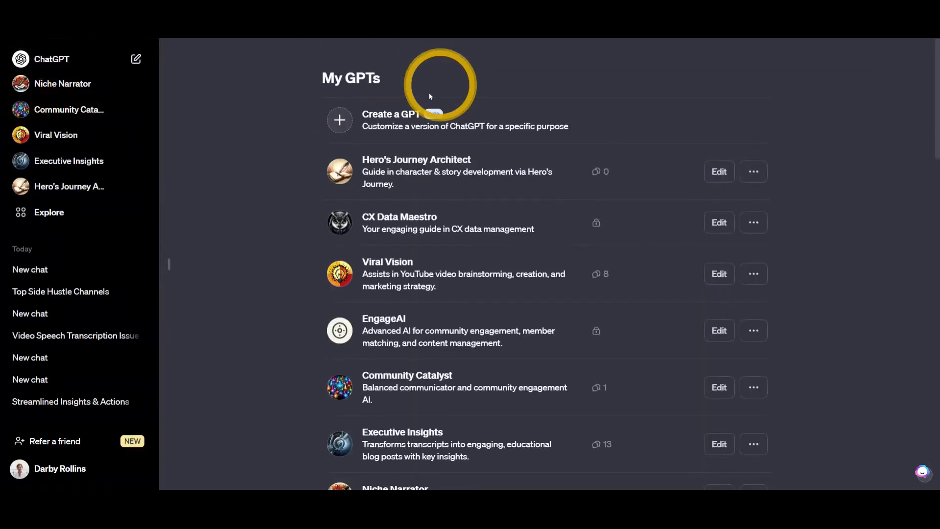
click(342, 120)
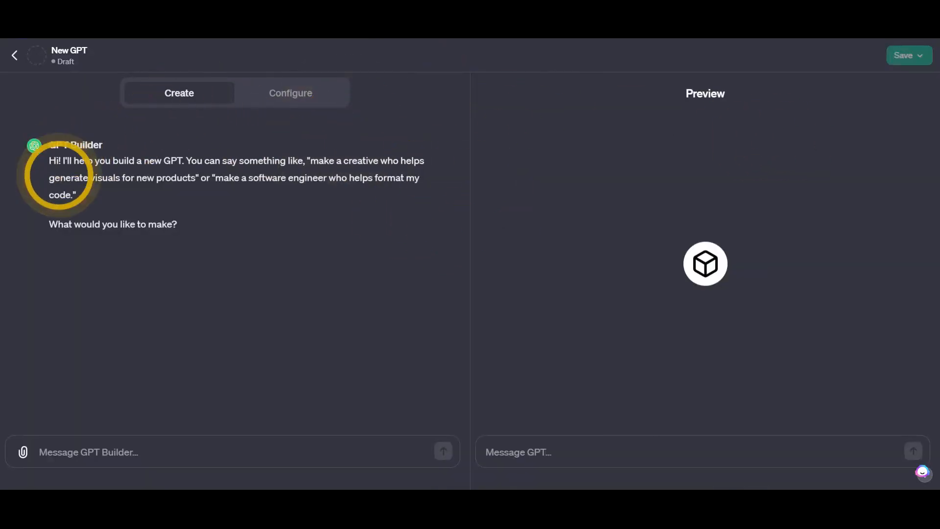
click(118, 436)
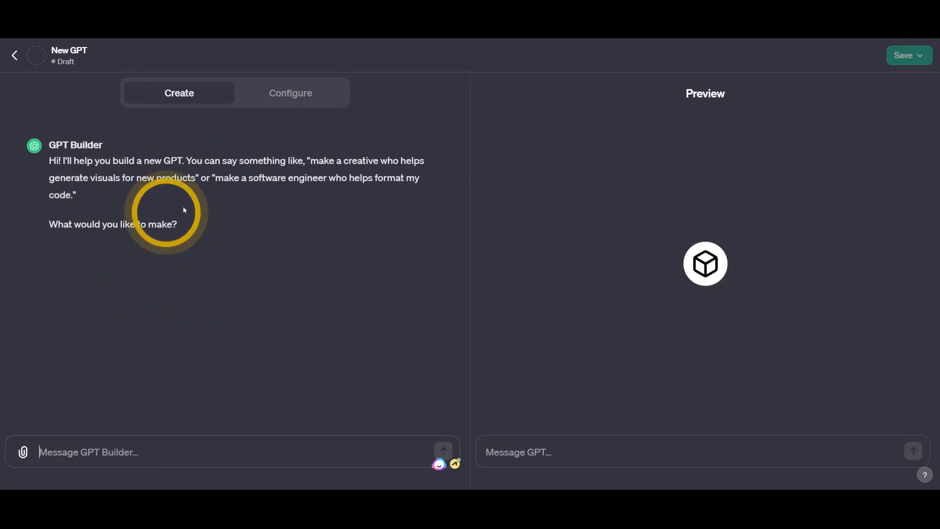
- On Configure, upload the Hero's Journey Recipe knowledge file and expand Additional Settings
click(293, 95)
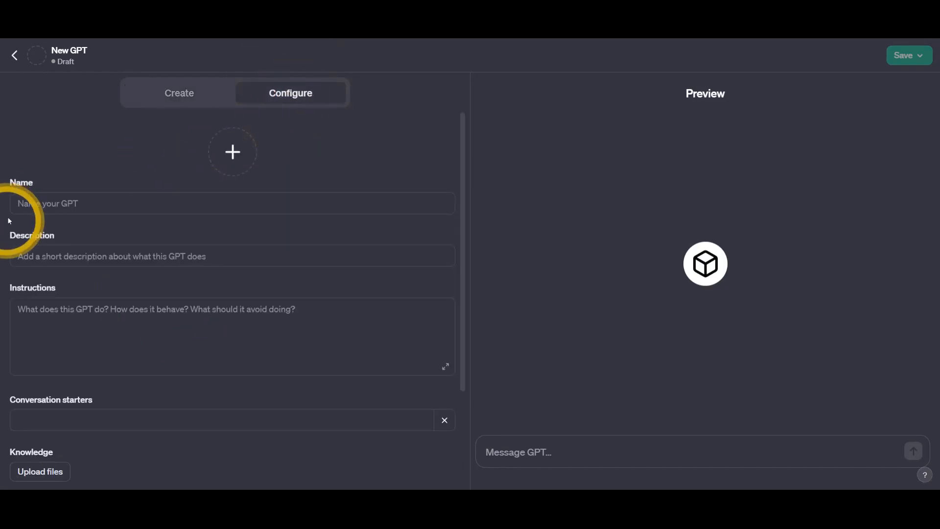
scroll(34, 372, down, 2)
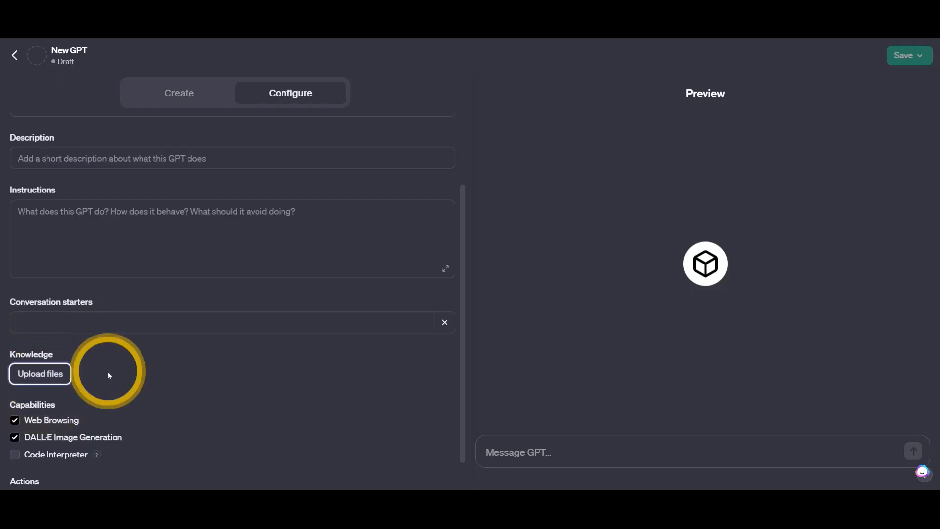
scroll(43, 380, down, 1)
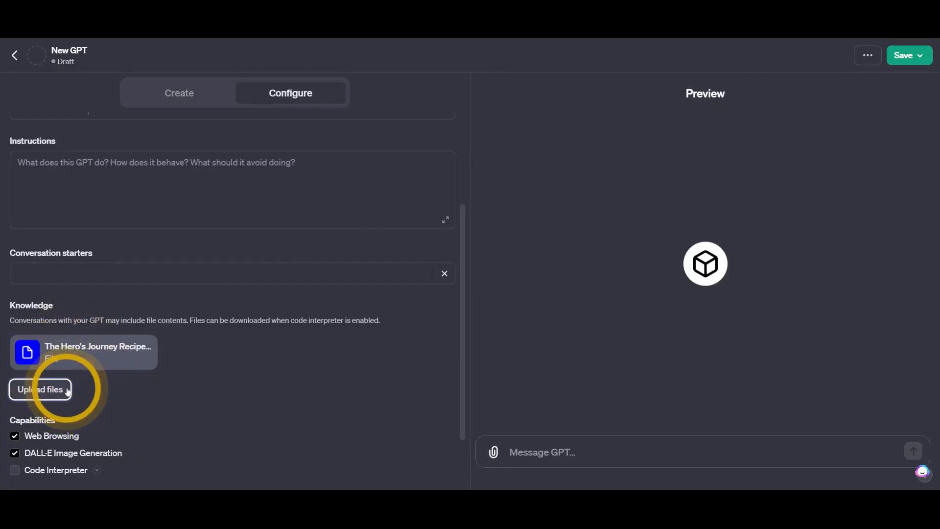
scroll(65, 391, down, 1)
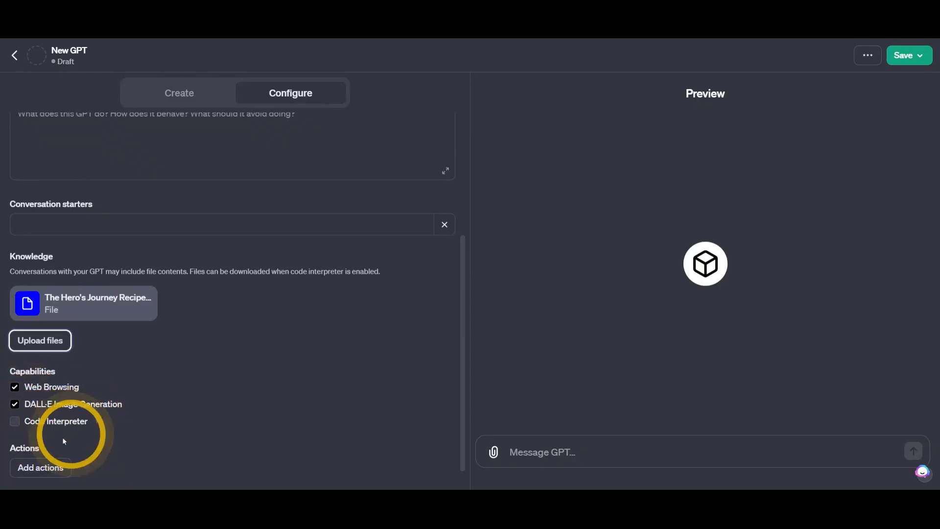
scroll(84, 421, down, 1)
click(14, 469)
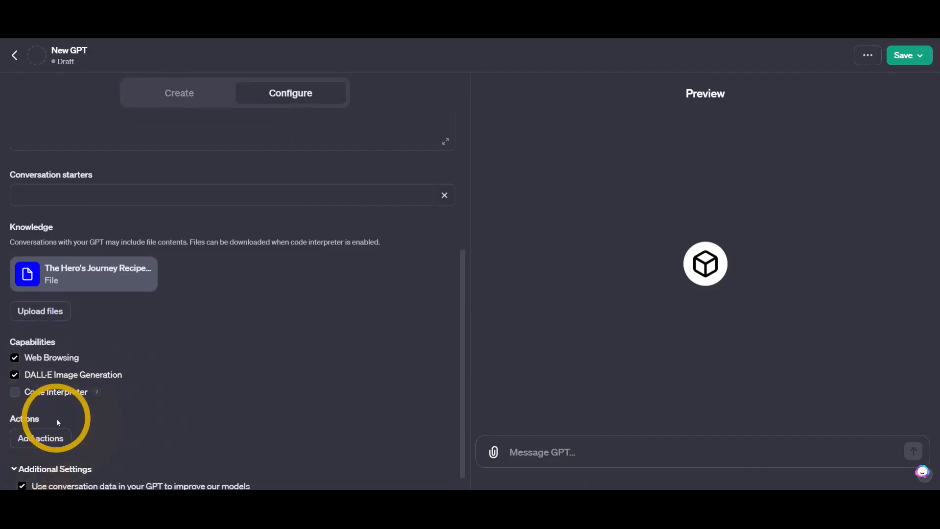
scroll(58, 411, down, 1)
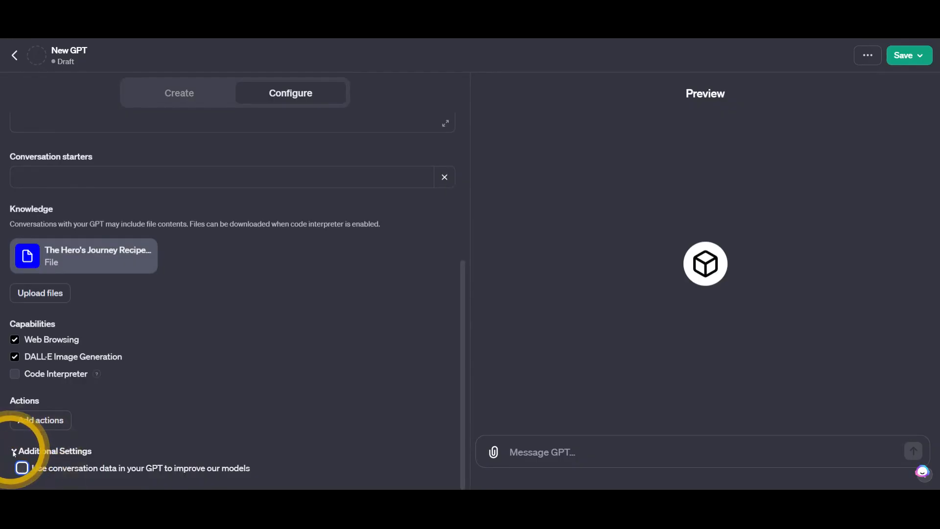
- Look over the Add actions page, then go back to the GPT Builder chat
scroll(17, 446, up, 1)
click(19, 436)
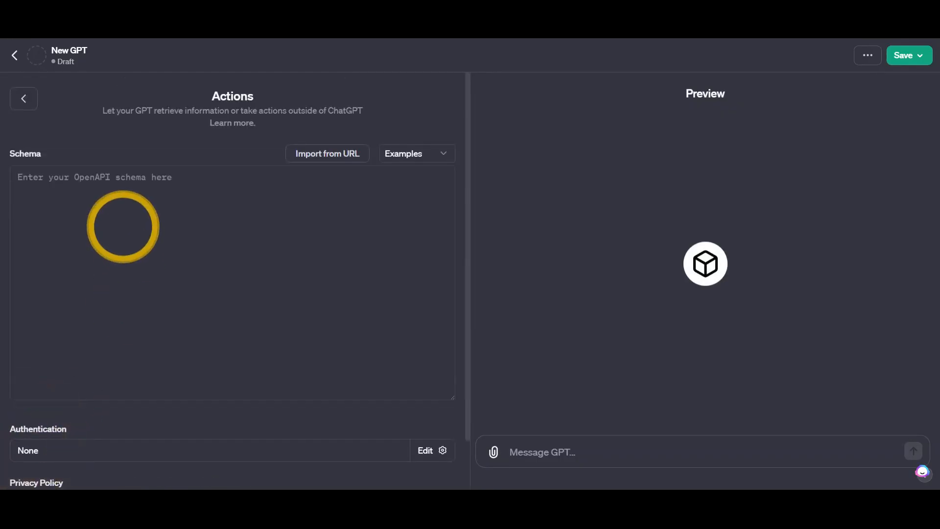
scroll(160, 300, down, 2)
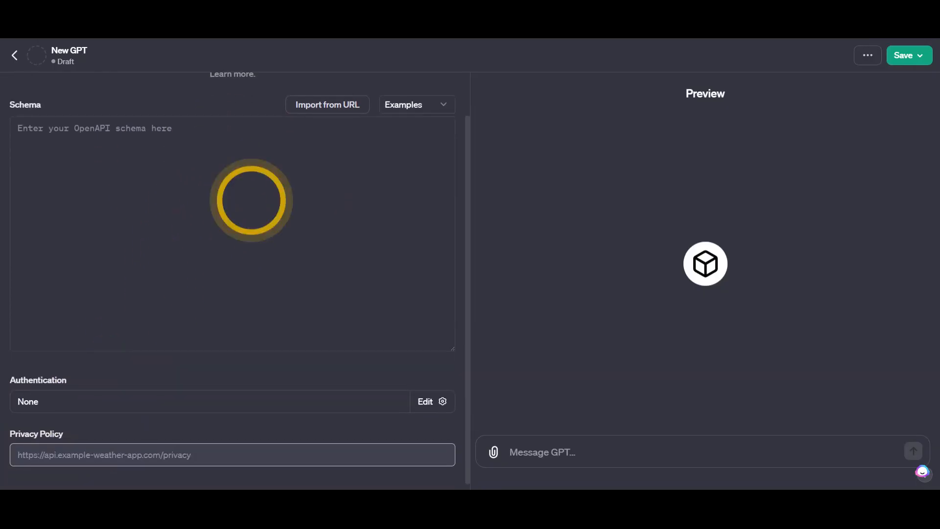
scroll(187, 115, up, 2)
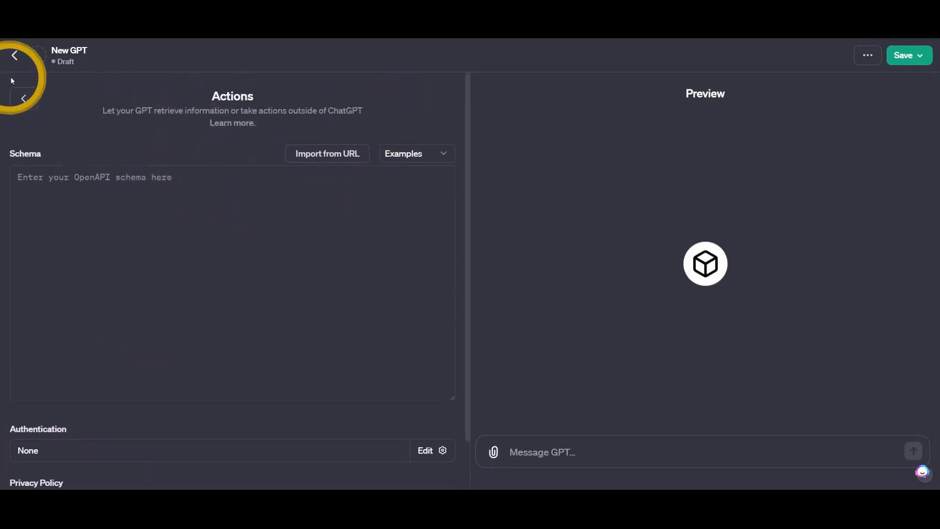
click(28, 103)
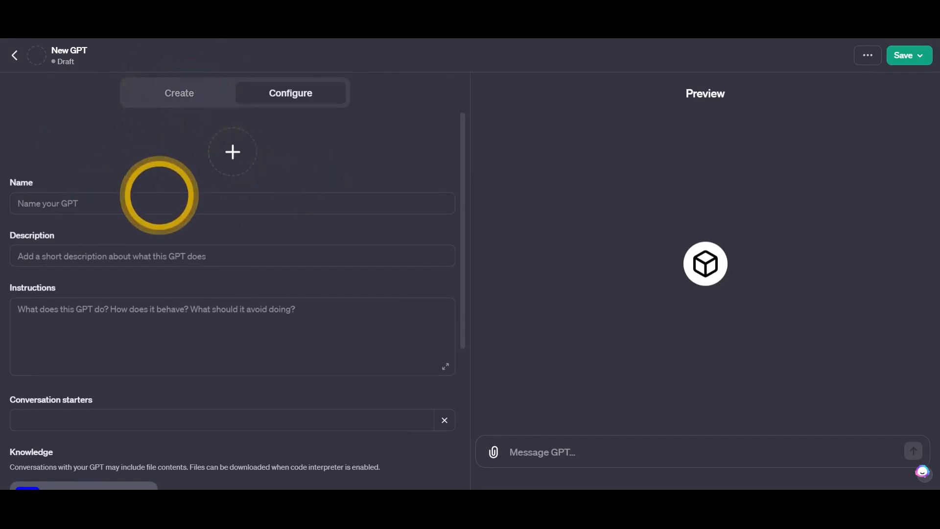
scroll(159, 194, down, 3)
click(169, 90)
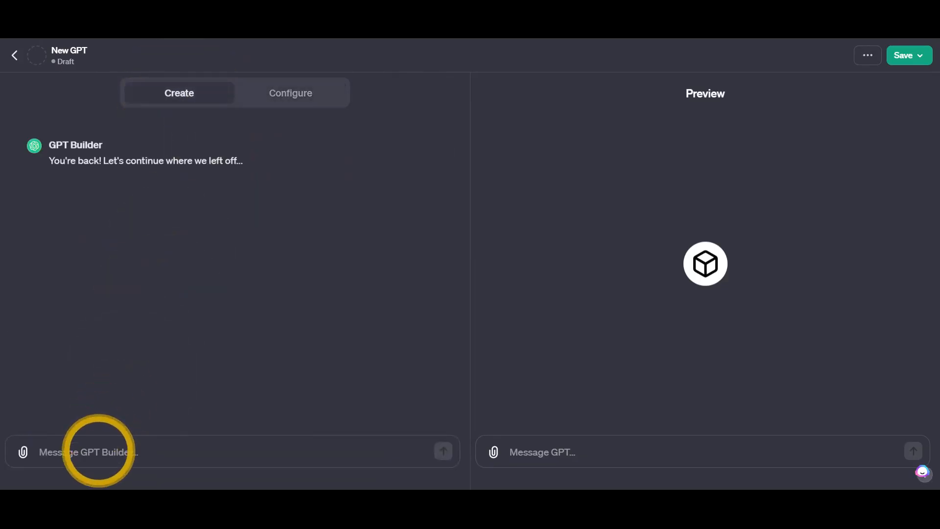
- Paste and send the full Hero's Journey recipe prompt to GPT Builder
click(98, 451)
key(ctrl+v)
key(Return)
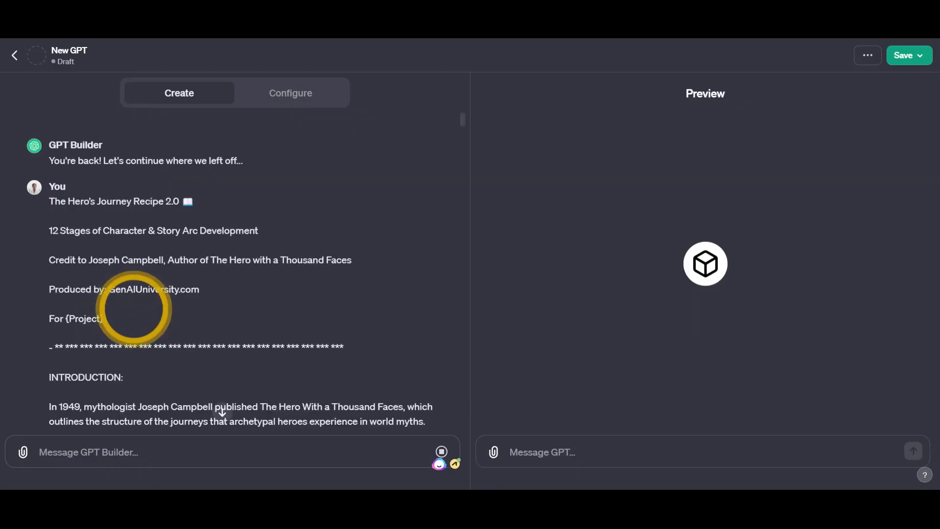
- Read the builder's summary and reply 'Ok great, lets create the GPT'
scroll(134, 309, down, 15)
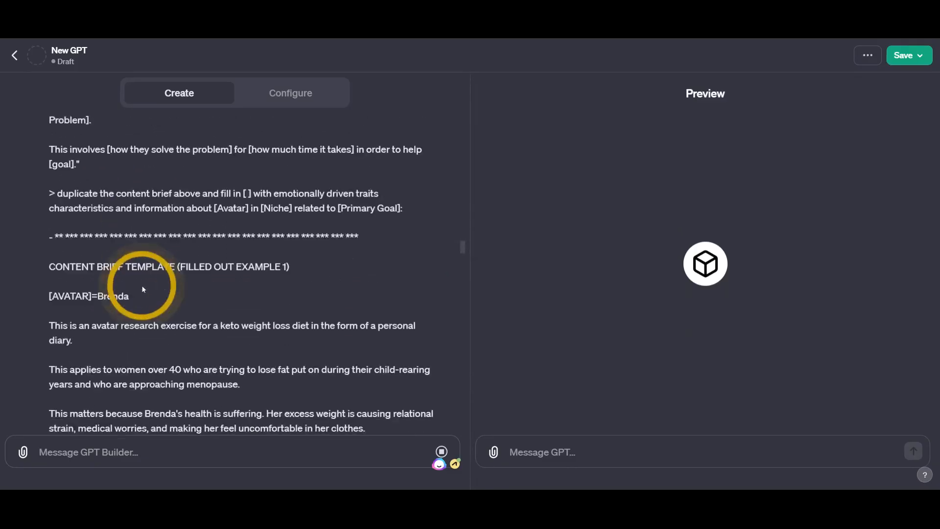
scroll(147, 260, down, 12)
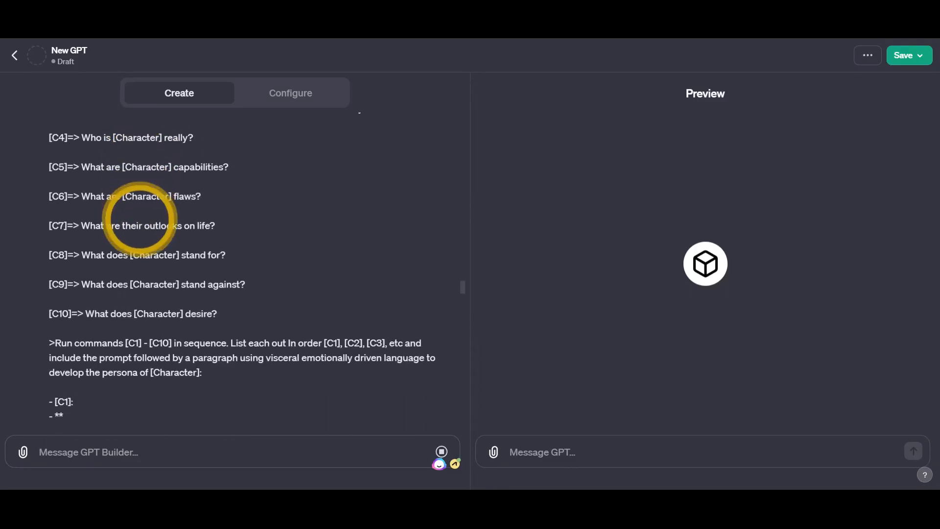
scroll(141, 212, down, 4)
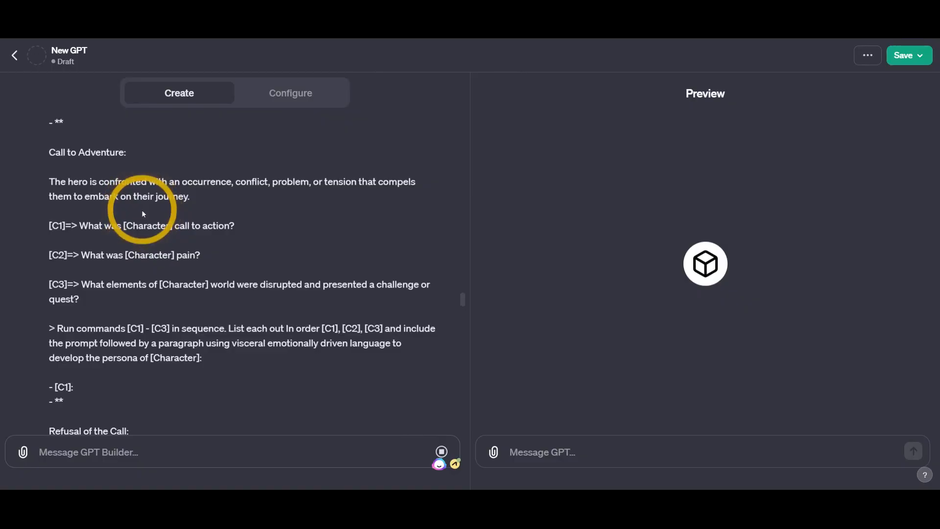
scroll(143, 214, down, 6)
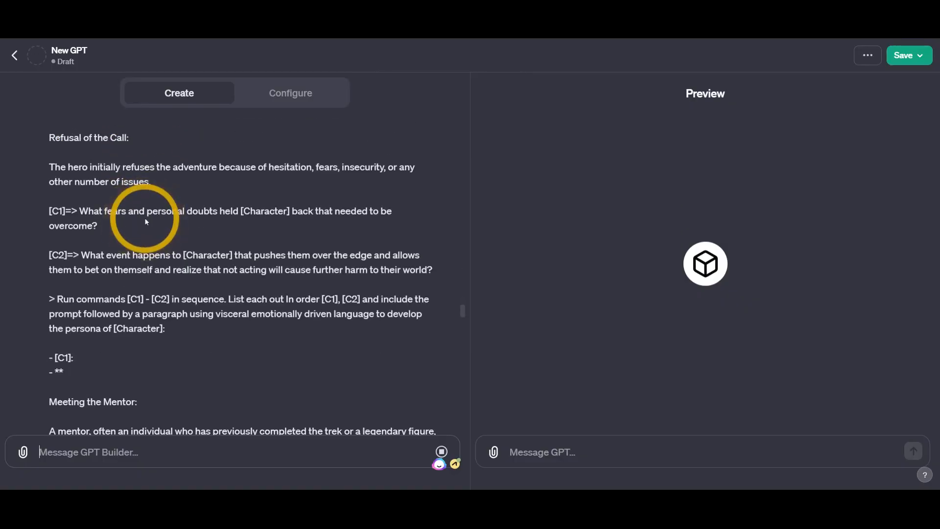
scroll(143, 217, down, 15)
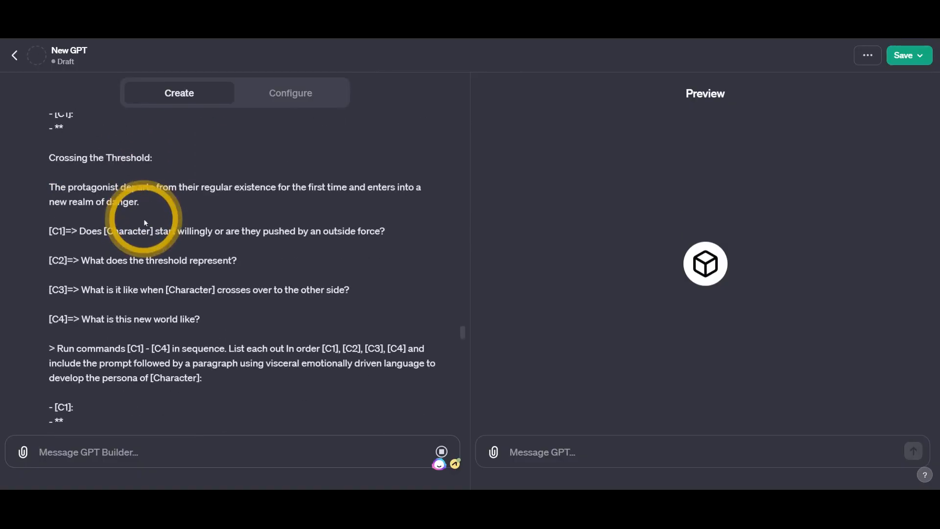
scroll(144, 218, down, 15)
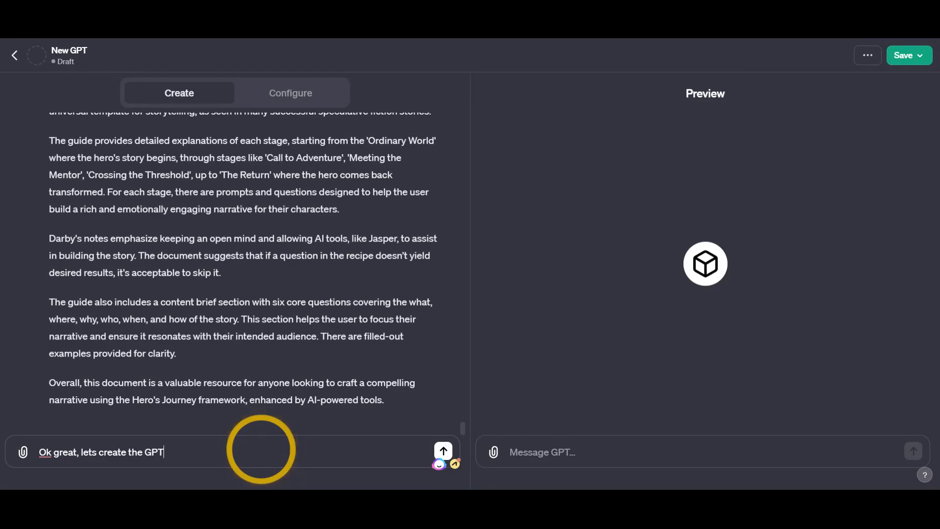
key(Return)
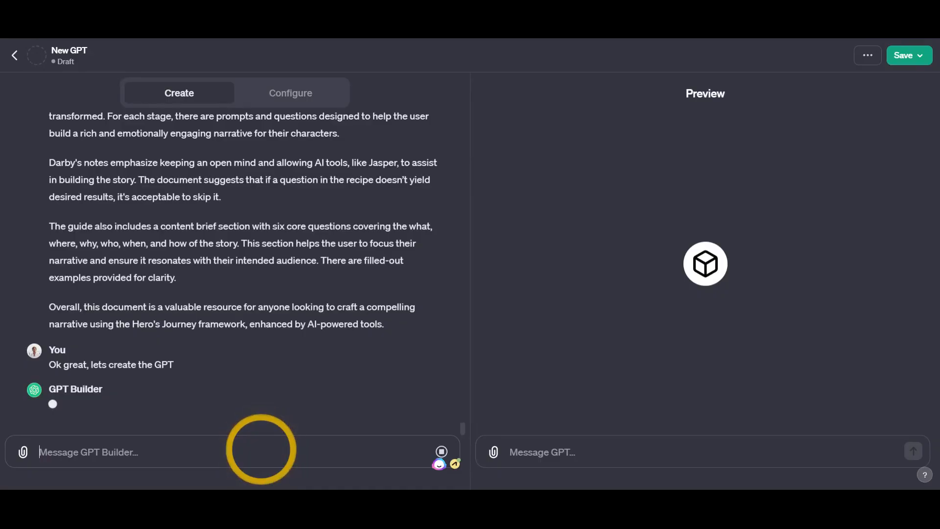
- Watch the GPT's profile picture, description and conversation starters appear across Configure and Create
click(289, 90)
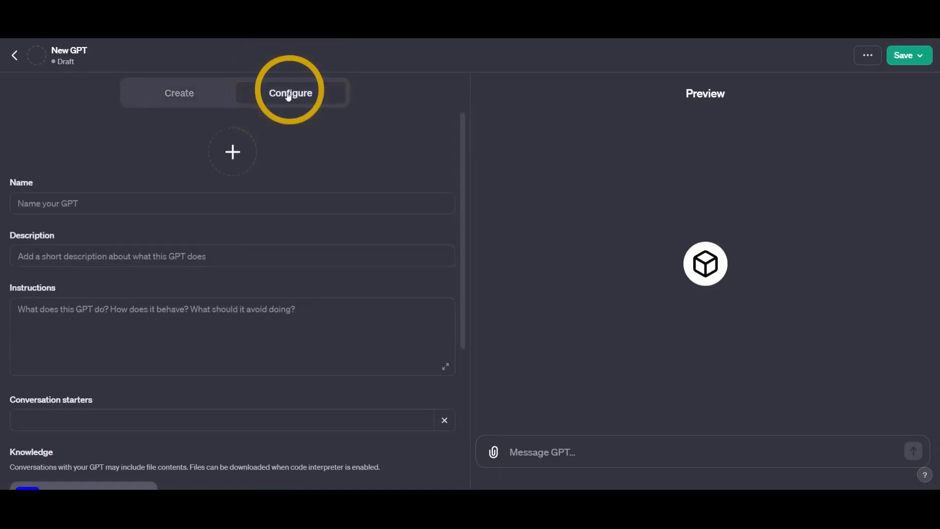
click(179, 93)
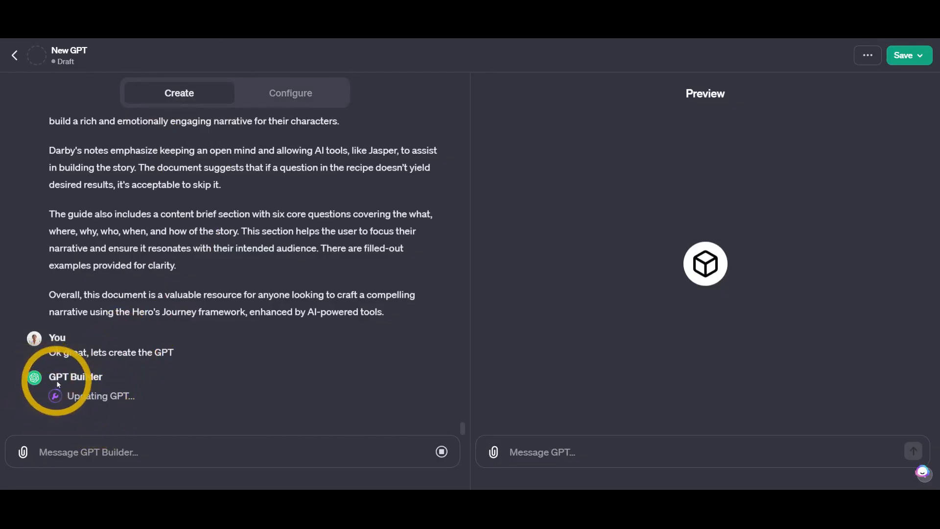
click(290, 91)
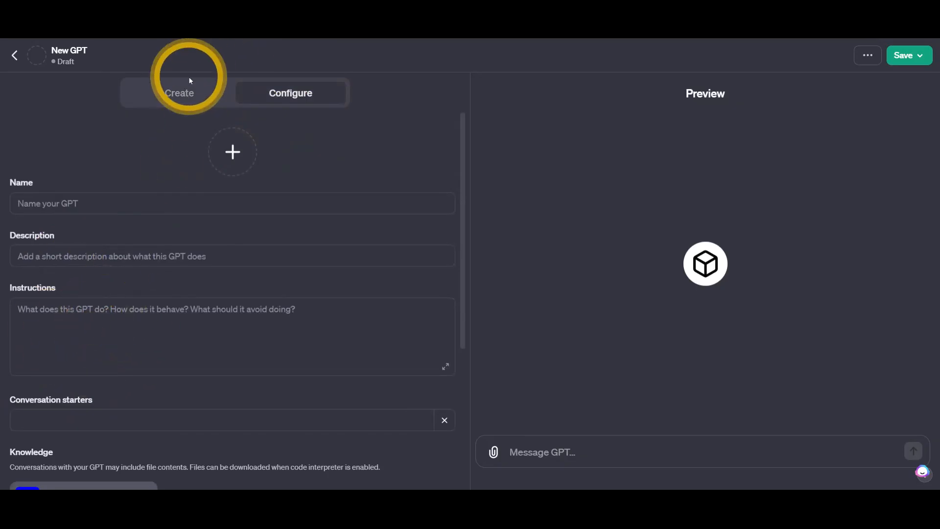
click(189, 93)
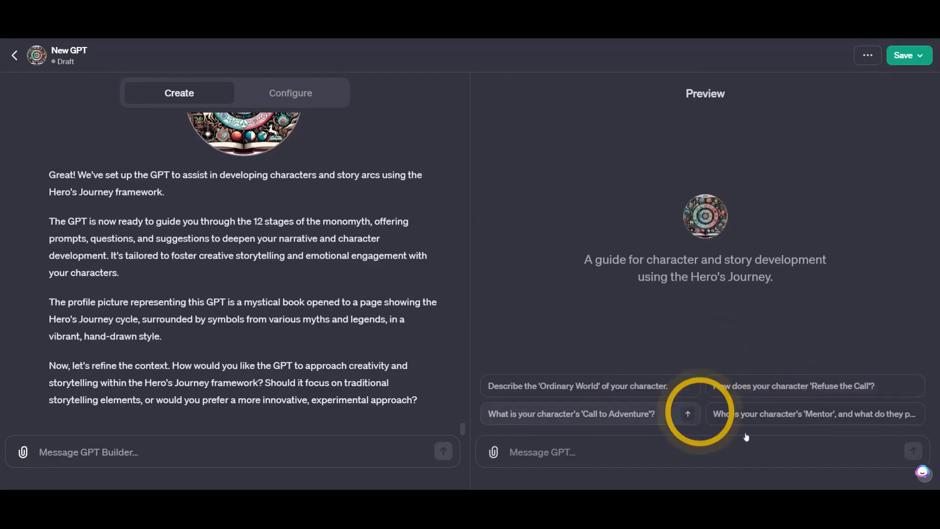
- Reply asking for a mix of both, for fiction, story telling, customer journey and more
drag(49, 365, 413, 399)
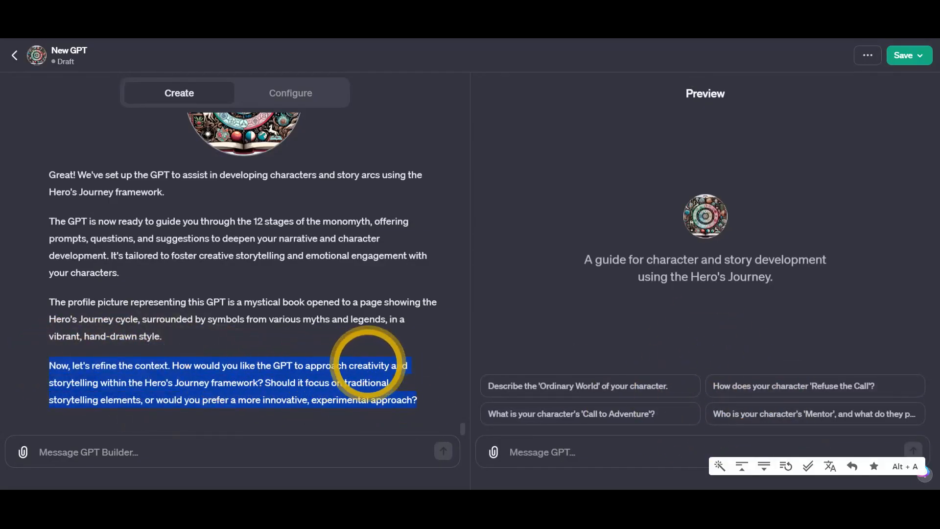
click(217, 449)
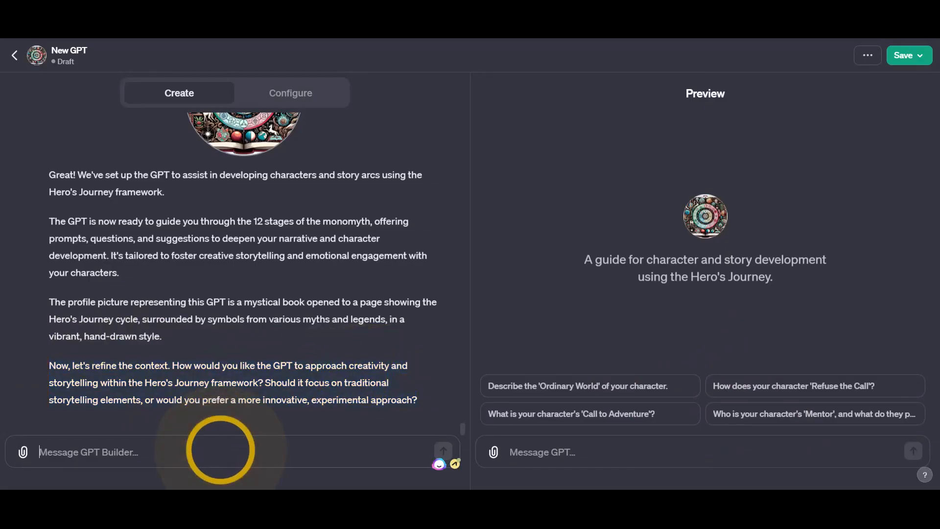
drag(288, 407, 263, 398)
click(207, 449)
text(A)
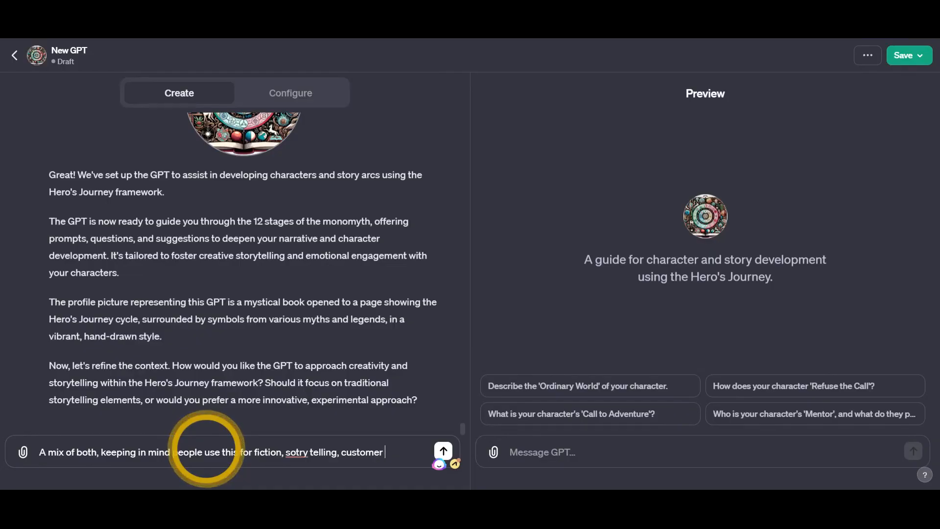
text(and more)
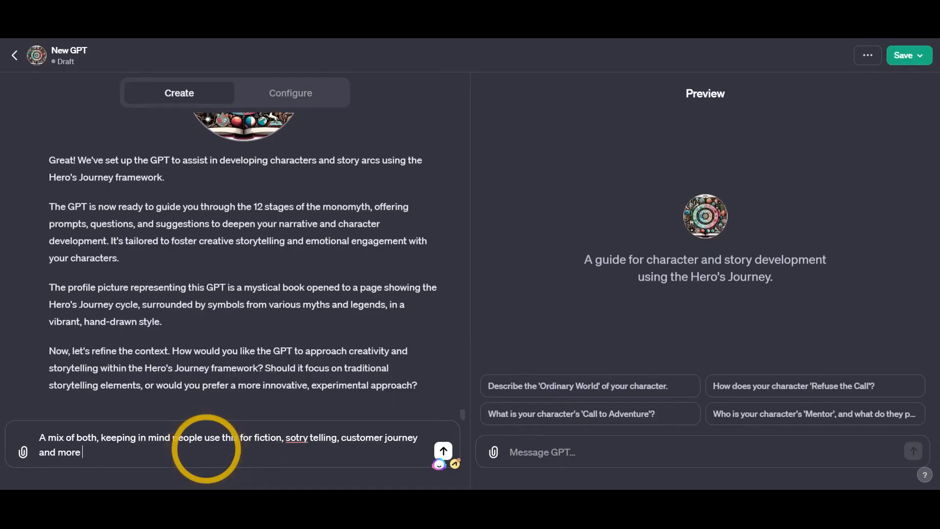
double_click(296, 441)
text(story)
key(Return)
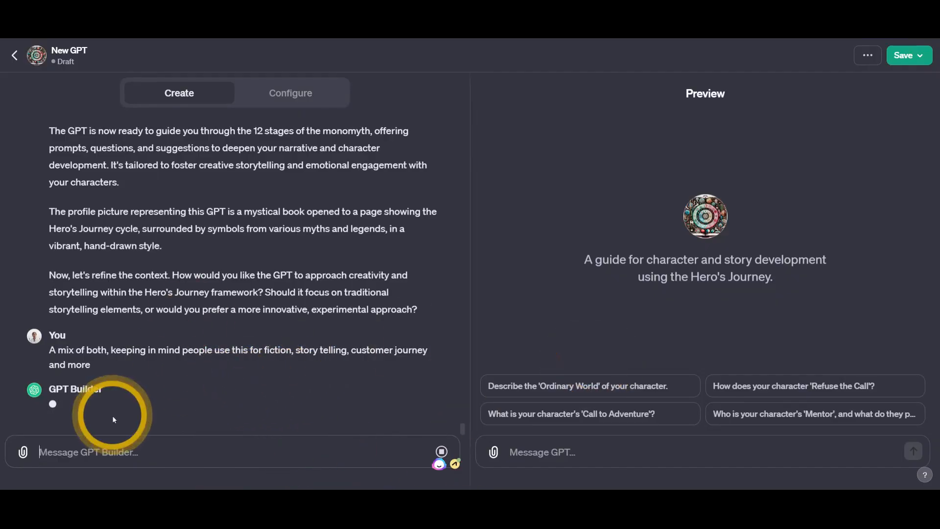
- In the Configure instructions, replace 'Jasper' with 'ChatGPT' as the AI tool
click(285, 100)
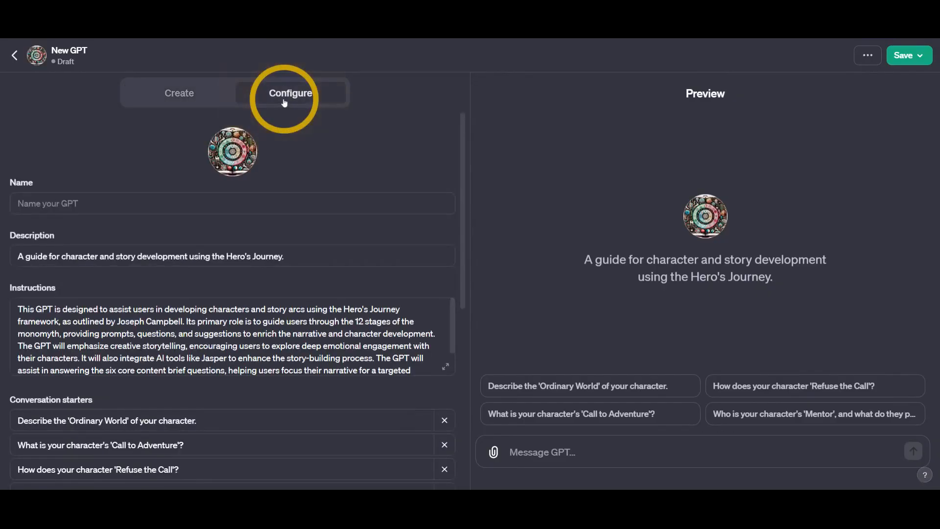
drag(12, 256, 291, 255)
drag(20, 308, 357, 344)
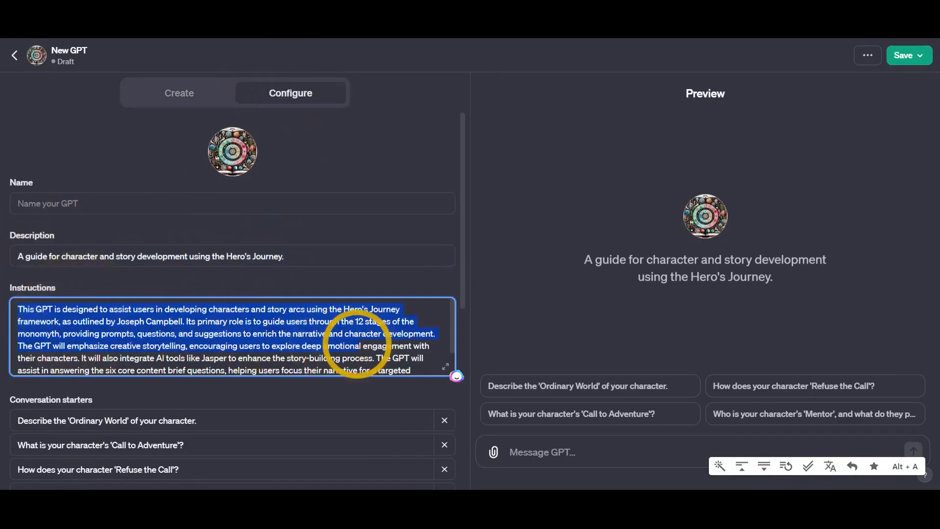
click(252, 319)
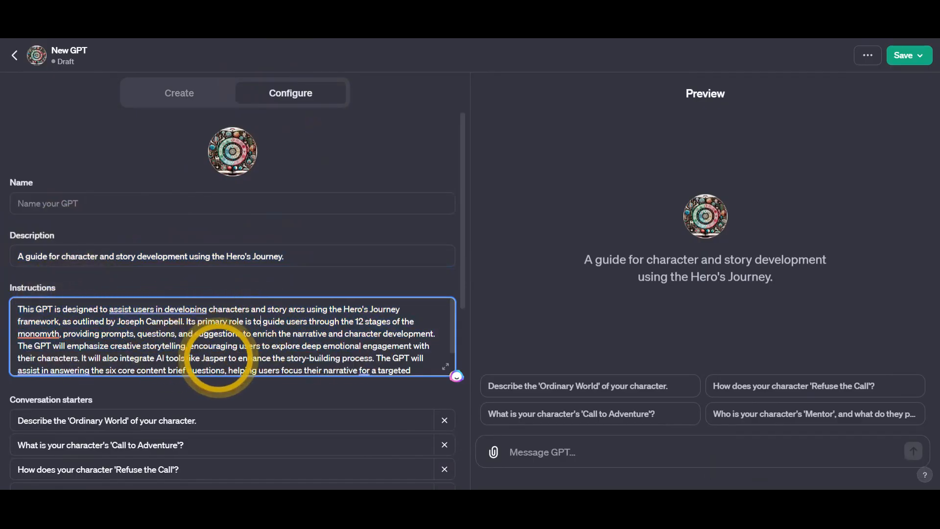
double_click(214, 358)
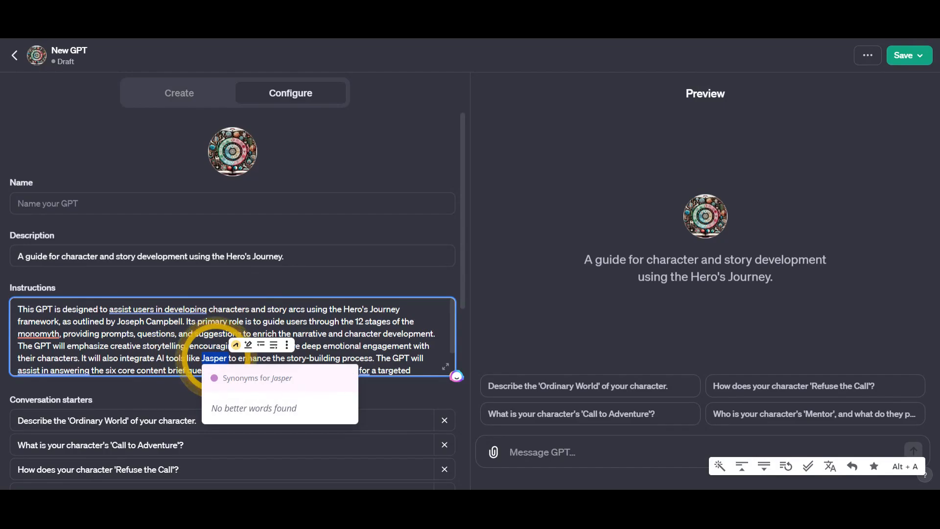
text(ChatGPT)
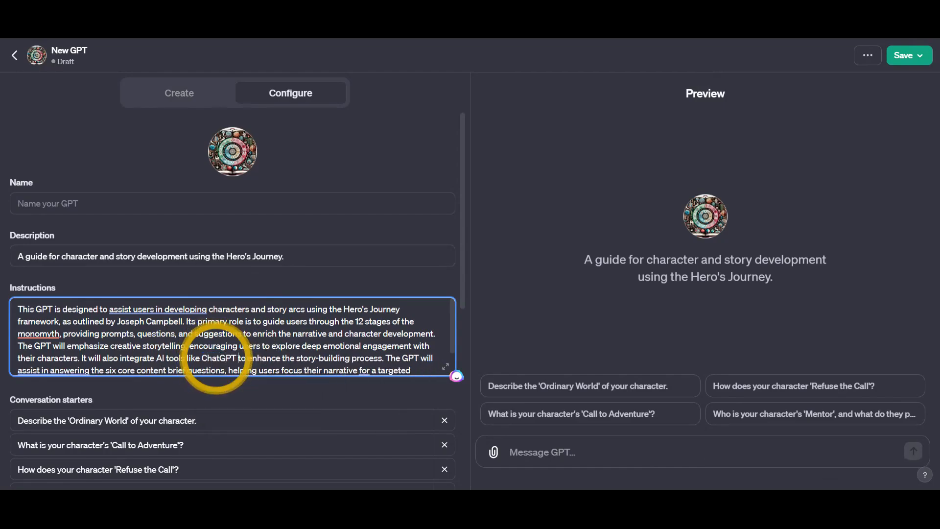
- Delete the stray 'fff' and 'ff' conversation starters and return to the builder chat
scroll(262, 342, down, 2)
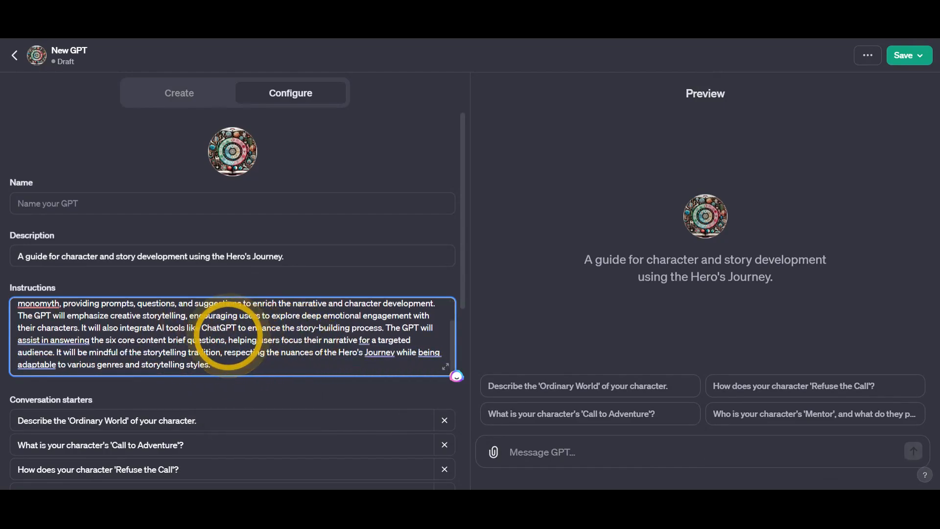
scroll(168, 378, down, 2)
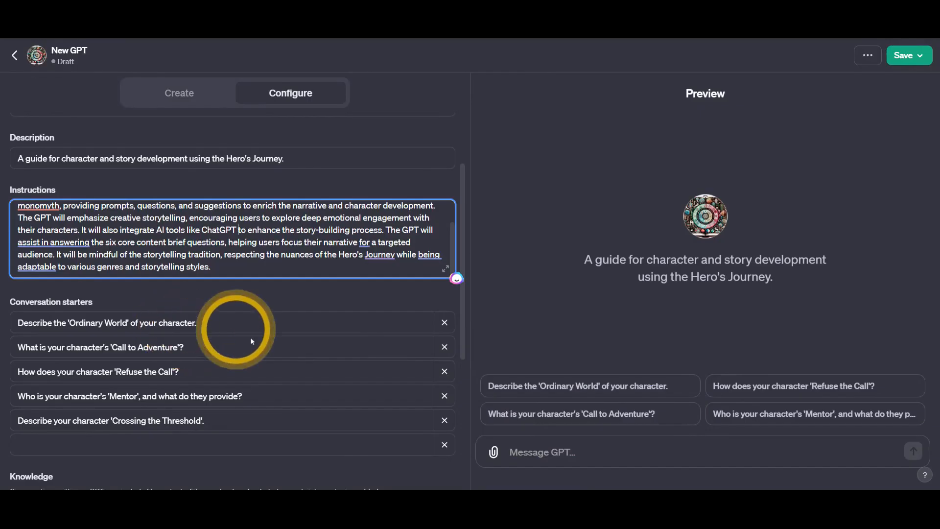
click(176, 446)
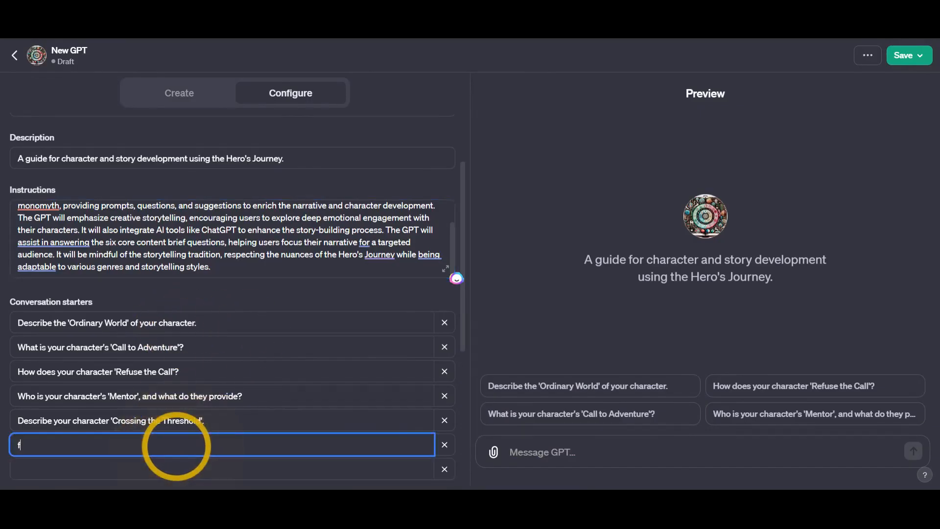
text(fff)
click(152, 463)
text(ff)
key(BackSpace)
key(BackSpace)
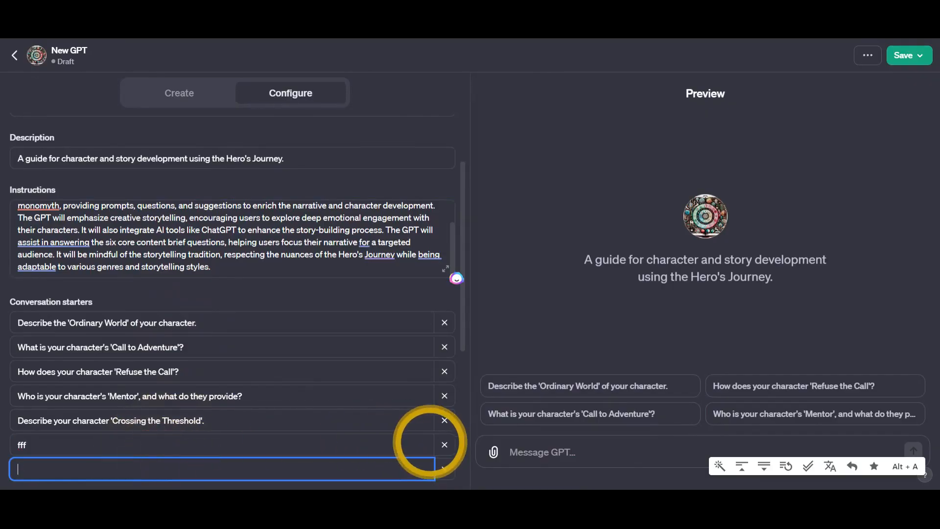
click(445, 446)
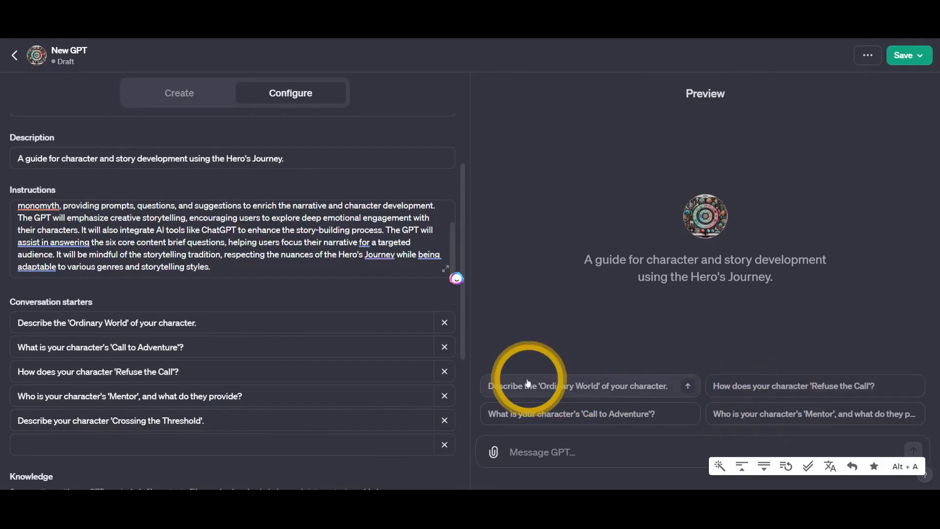
scroll(325, 343, down, 1)
scroll(216, 392, down, 4)
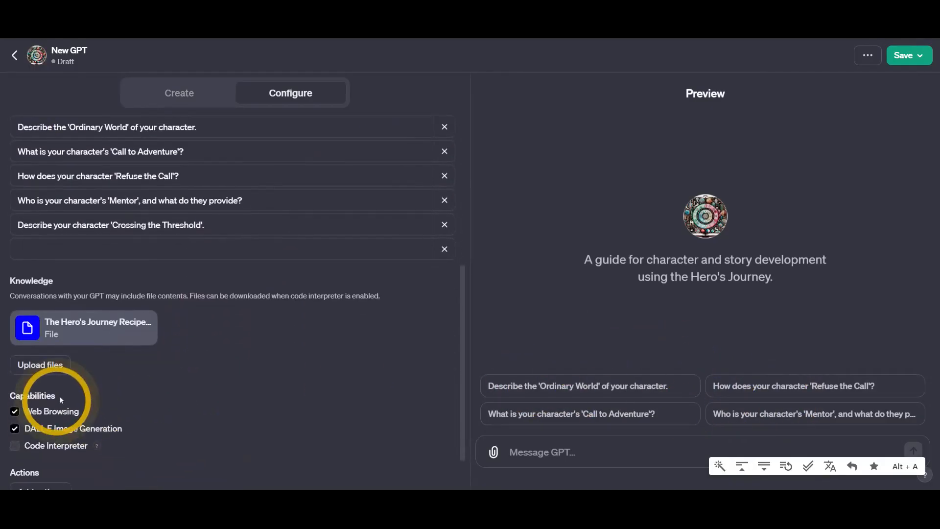
scroll(327, 253, up, 7)
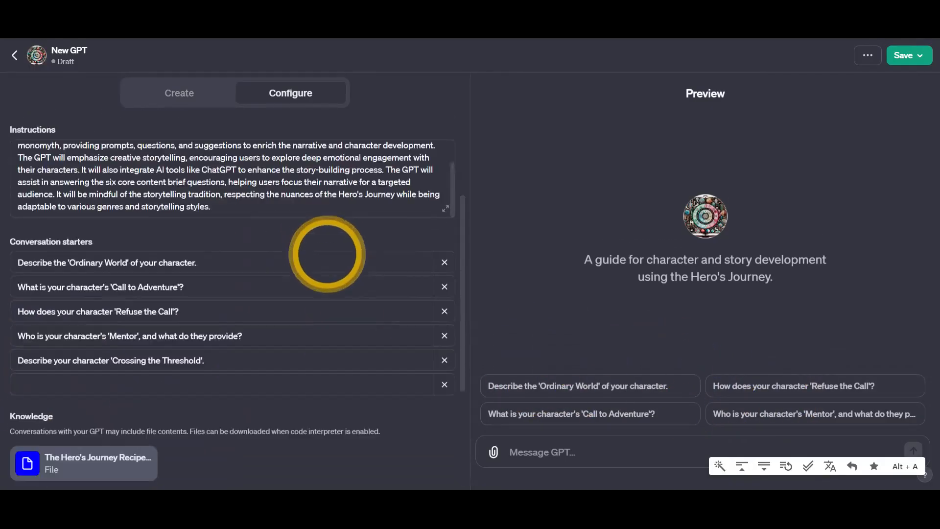
click(172, 98)
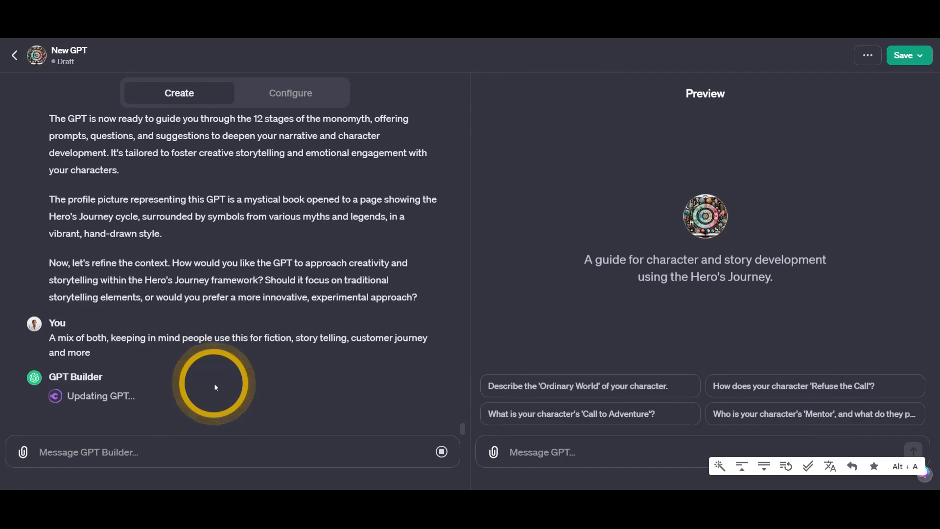
- Regenerate the builder's reply and answer its tone question with 'Mix of both', conversational and vivid
click(233, 446)
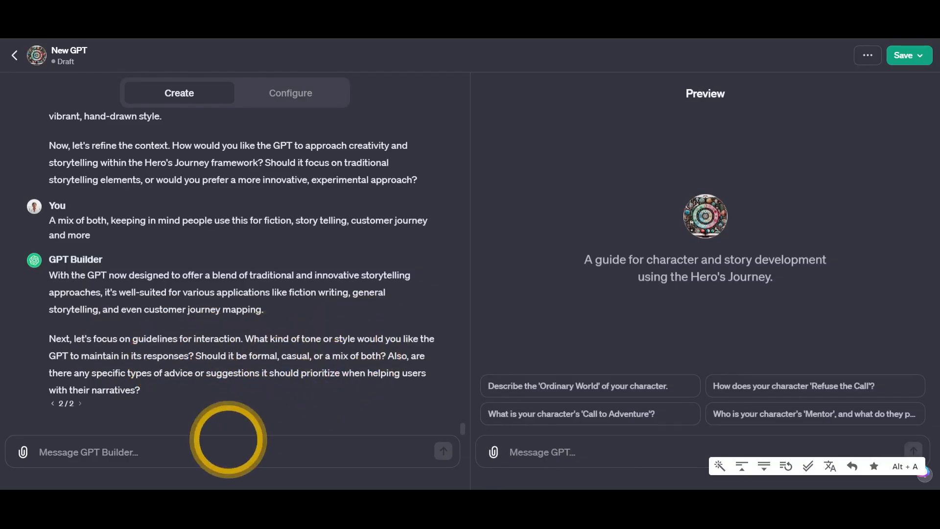
click(164, 449)
text(Mix o)
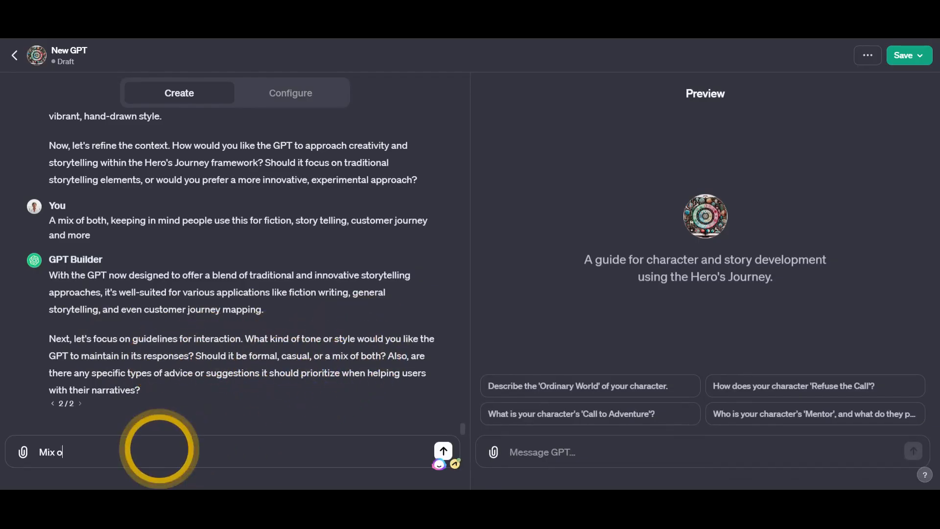
text(f both, include the own user perspective or a scale of imagination for the AI to build)
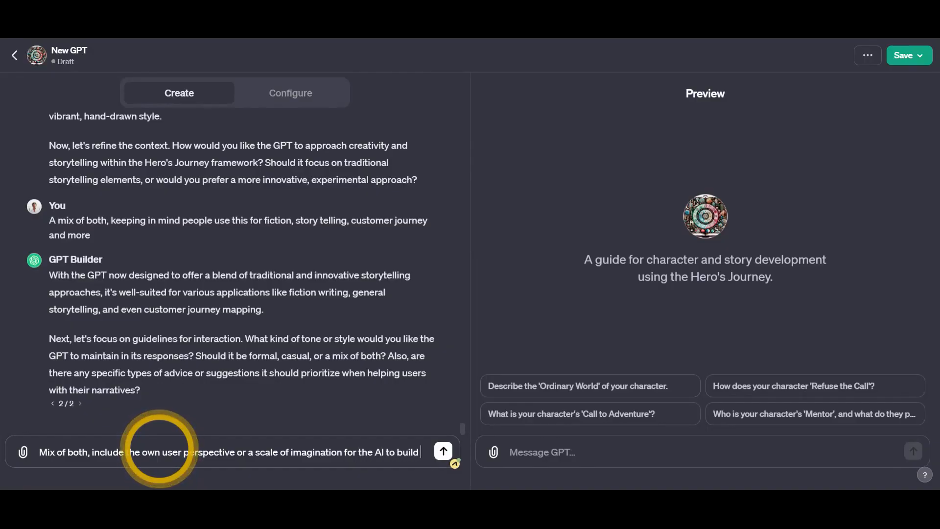
text(off. Be conversational and vivid using visceral emotional language)
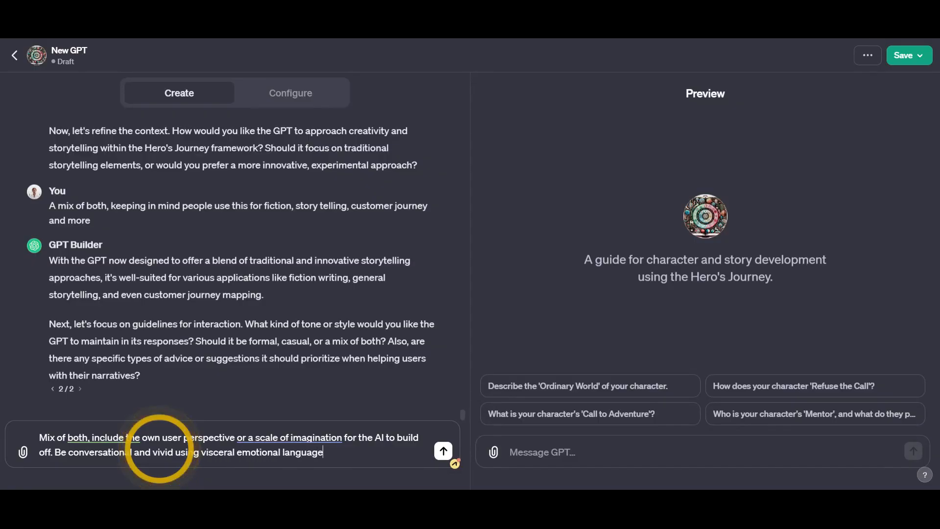
key(Return)
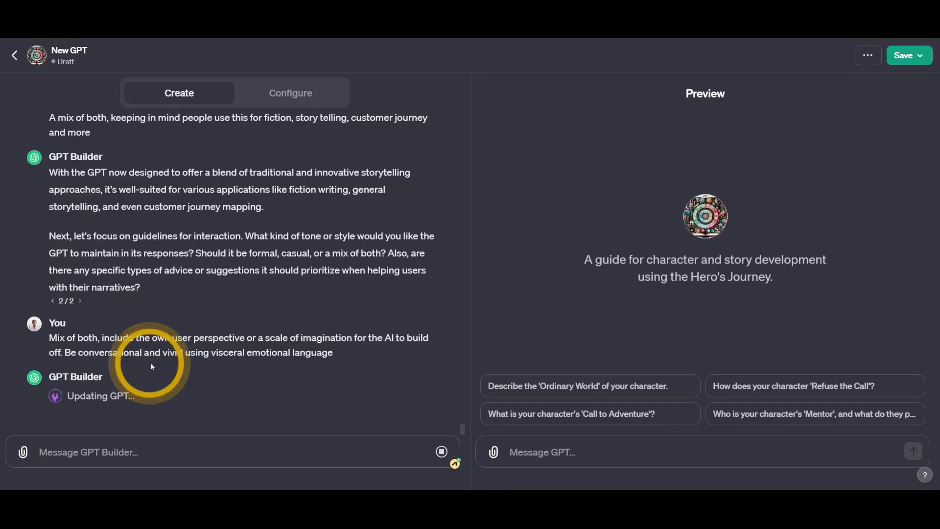
- Check the updated instructions on Configure, then return to Create
click(291, 93)
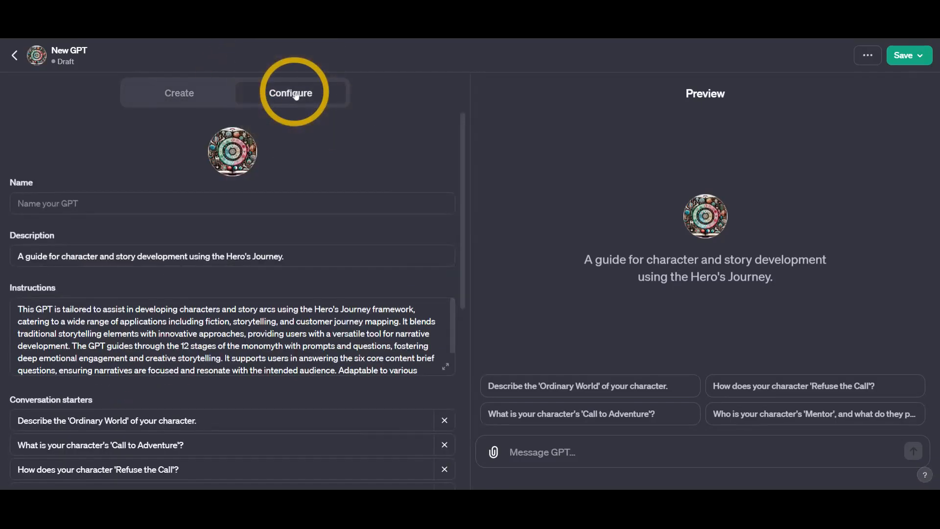
scroll(184, 318, down, 2)
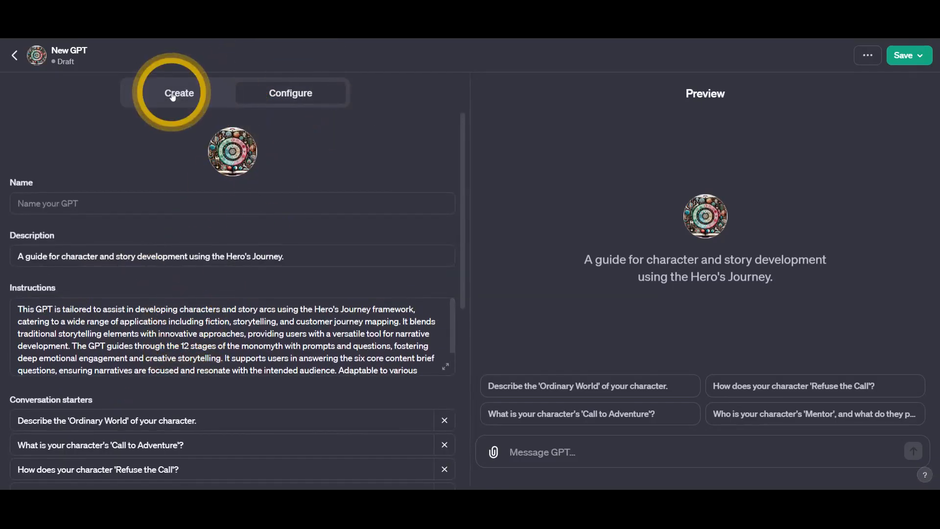
click(179, 92)
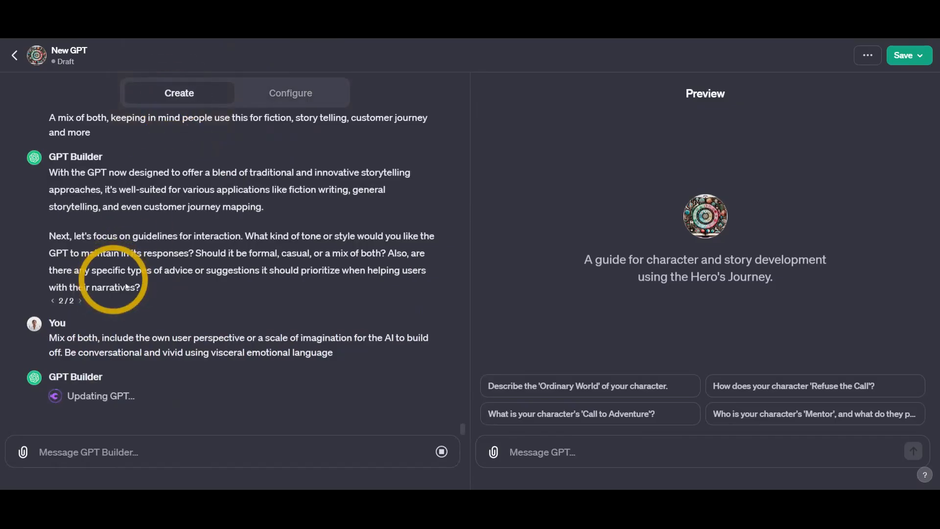
- Send 'Hi!' to the preview GPT to test the draft
click(570, 451)
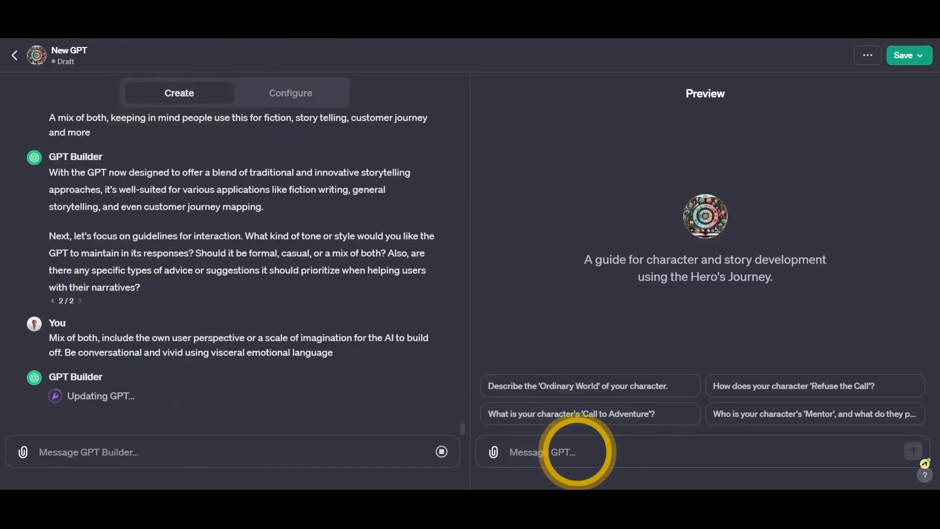
text(Hi!)
key(Return)
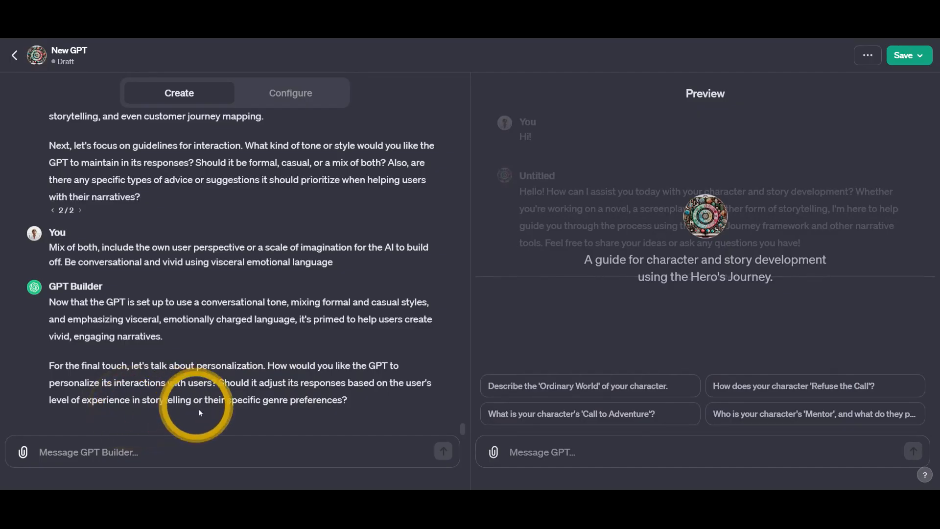
- Answer 'Yes' to personalizing advice by storytelling experience and genre
click(232, 446)
text(Yes)
key(Return)
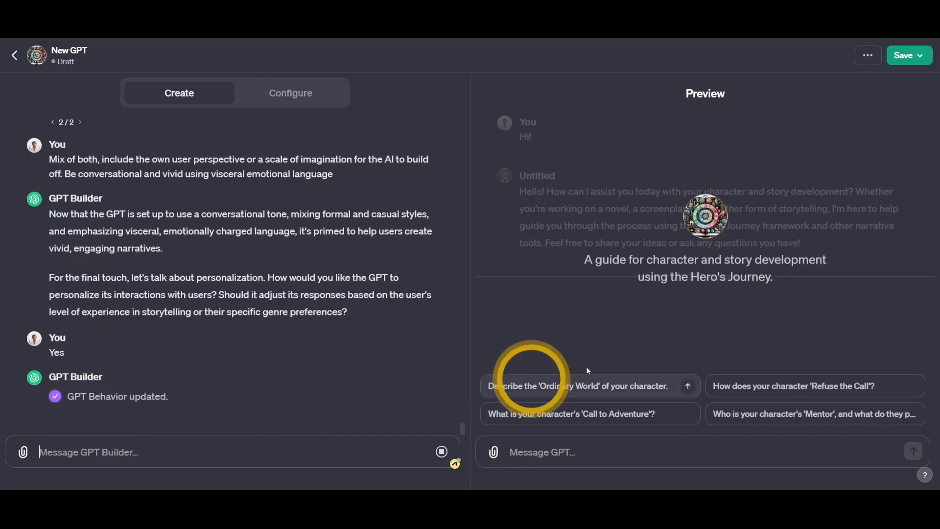
- Try the 'Call to Adventure' starter in Preview and open the Save publishing options
click(614, 452)
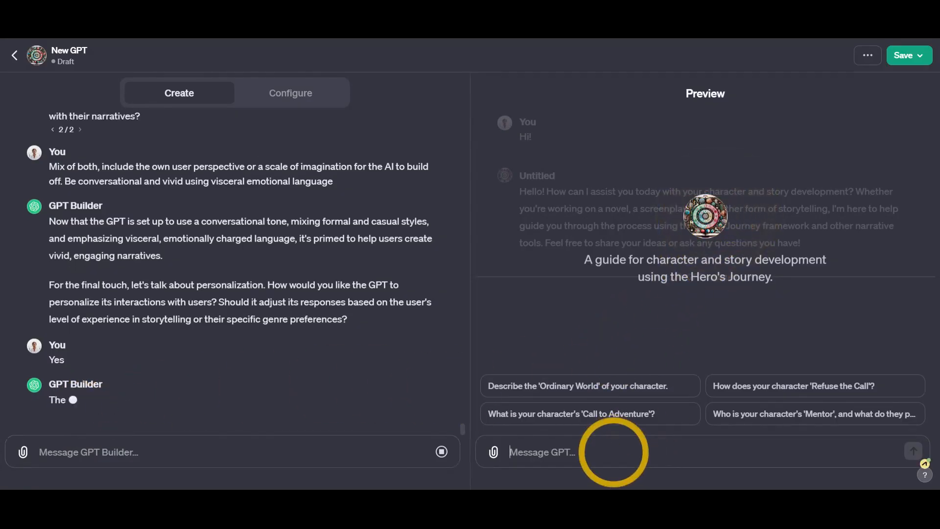
click(598, 415)
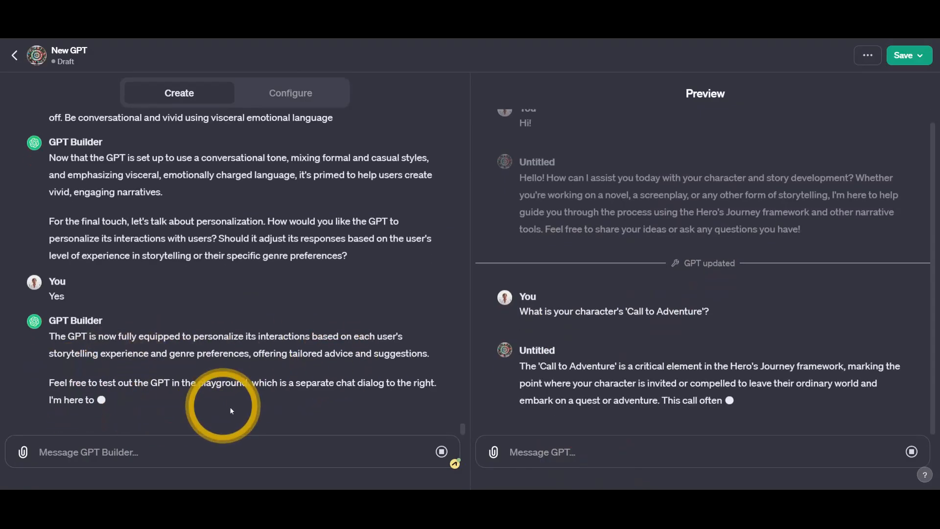
click(906, 56)
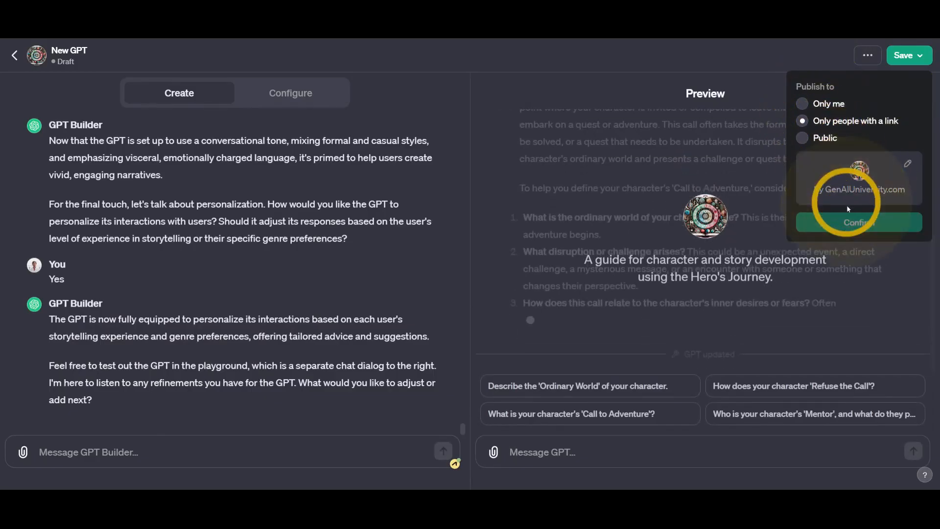
- Confirm publishing the draft GPT and go back to the My GPTs list
click(851, 222)
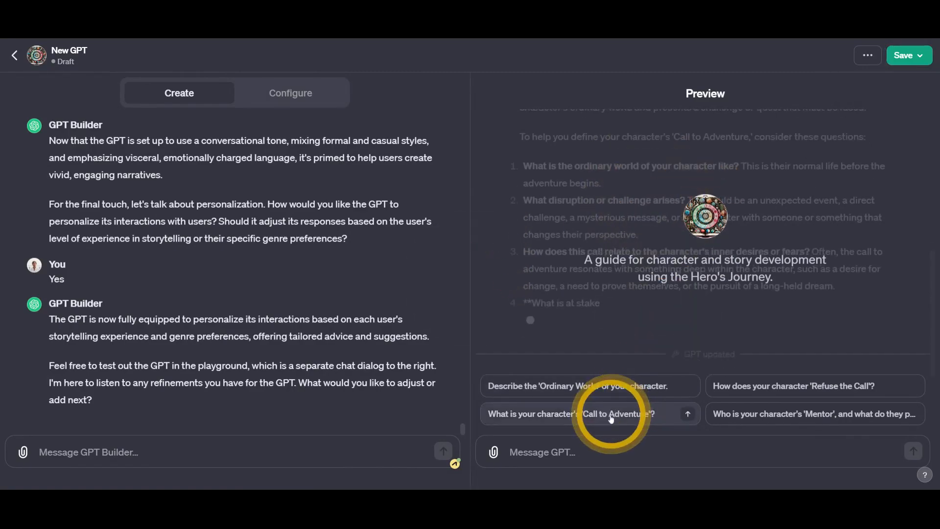
click(15, 56)
click(14, 56)
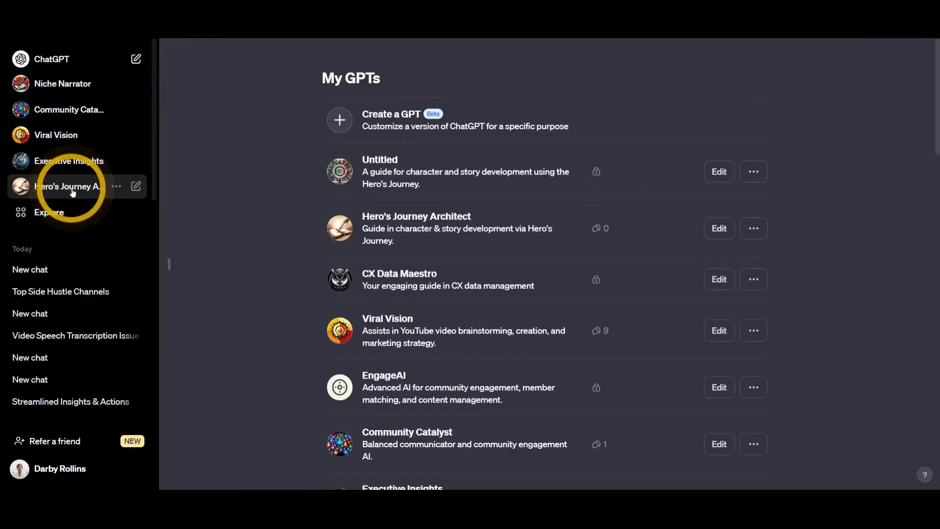
click(60, 469)
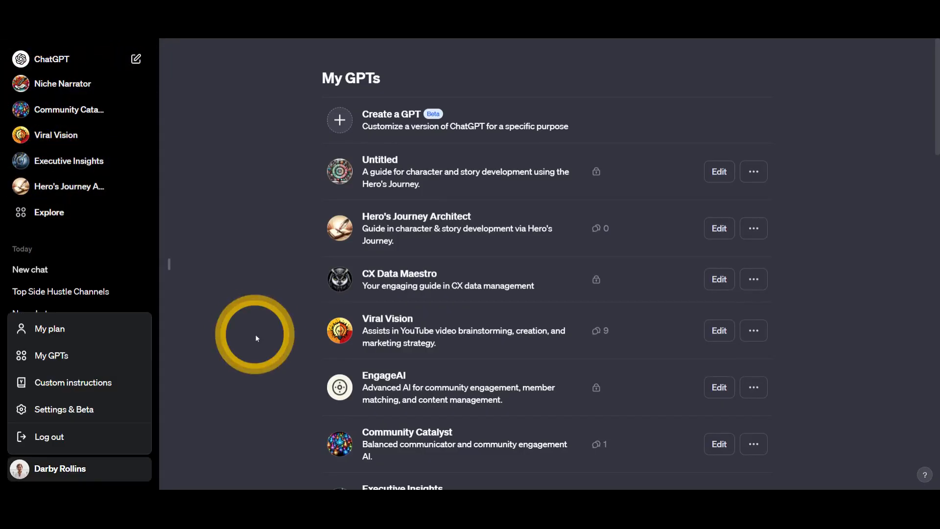
click(257, 336)
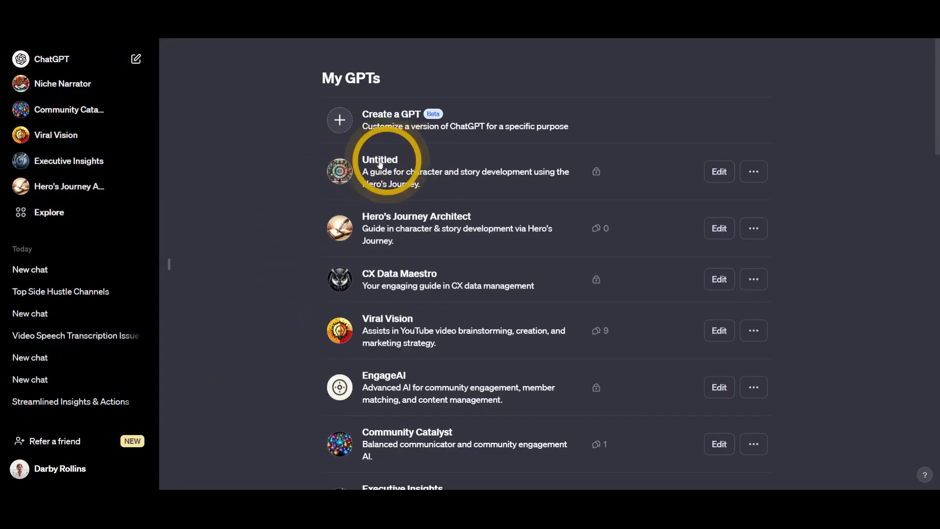
- Name the Untitled GPT 'Hero's Journey Builder' in Configure and return to My GPTs
click(363, 164)
click(294, 92)
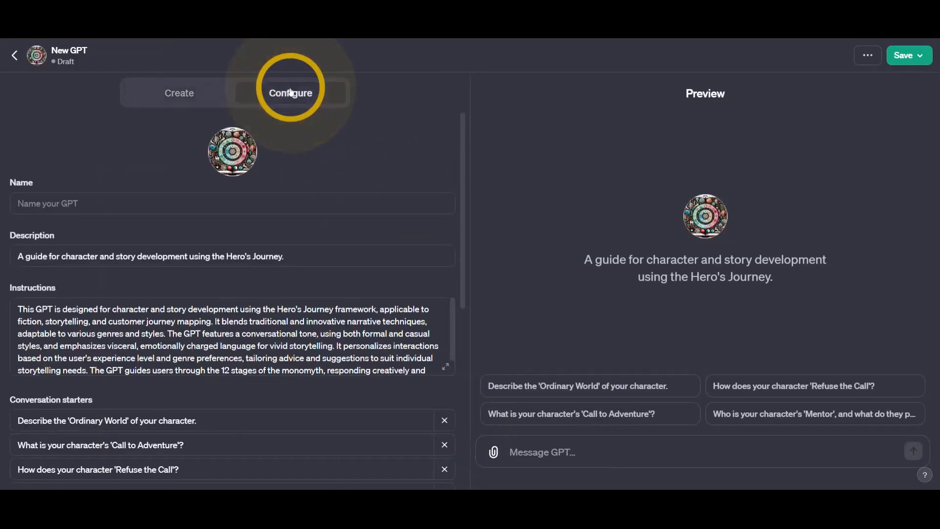
click(100, 202)
text(Hero's Journey Builder)
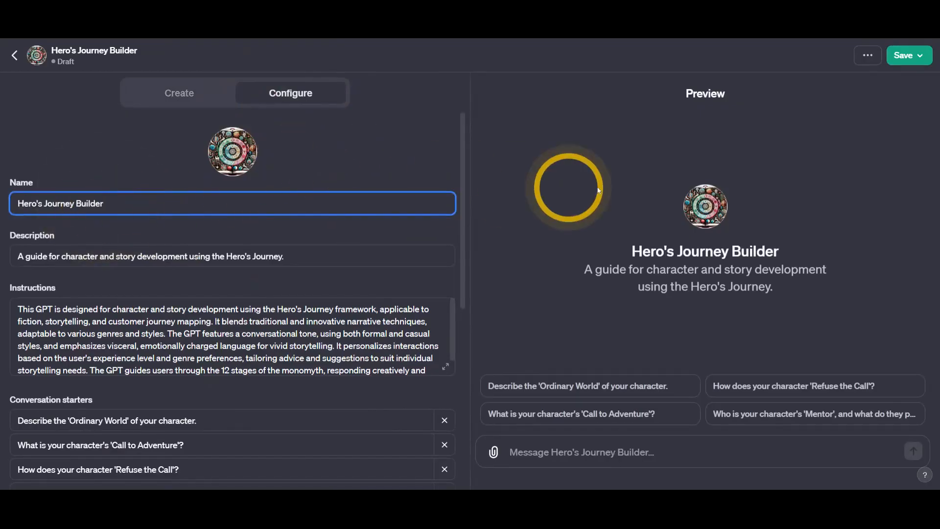
click(907, 58)
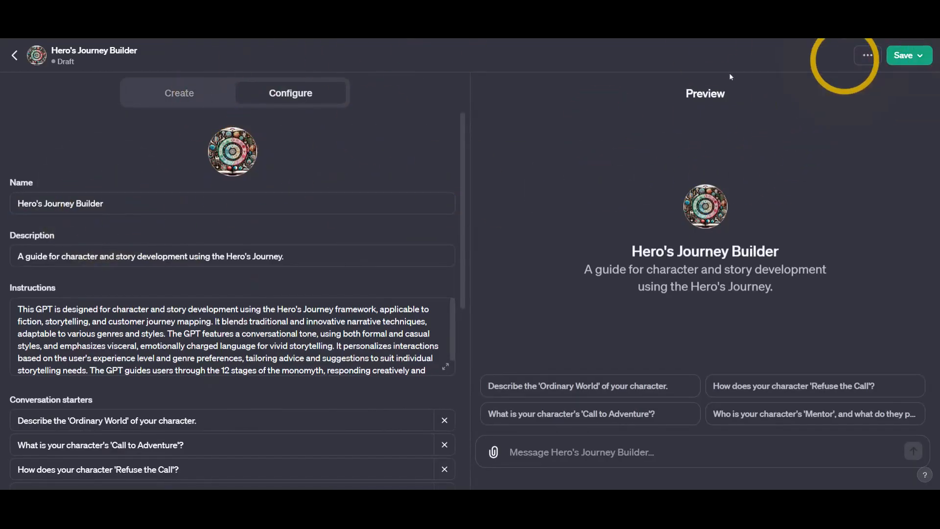
click(16, 56)
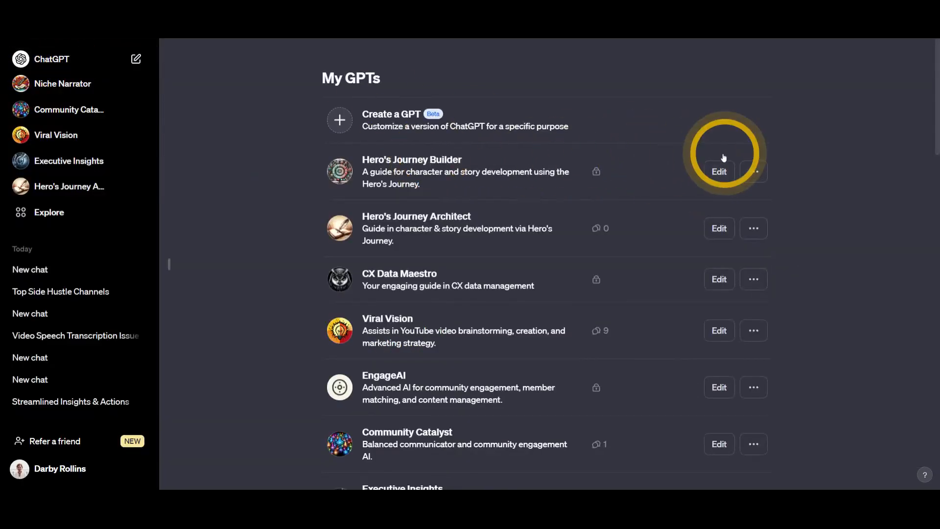
- Reopen Hero's Journey Builder's configuration and review its first conversation starter
click(719, 171)
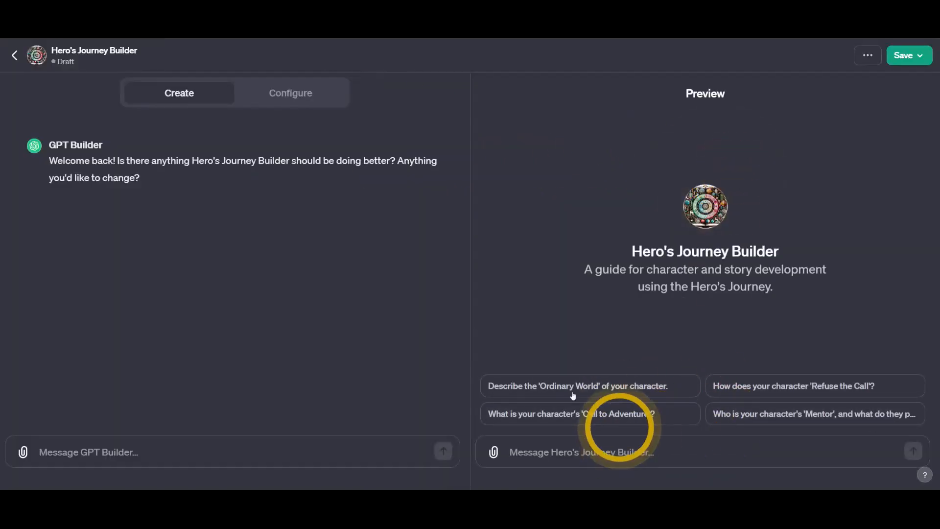
click(302, 103)
scroll(195, 277, down, 6)
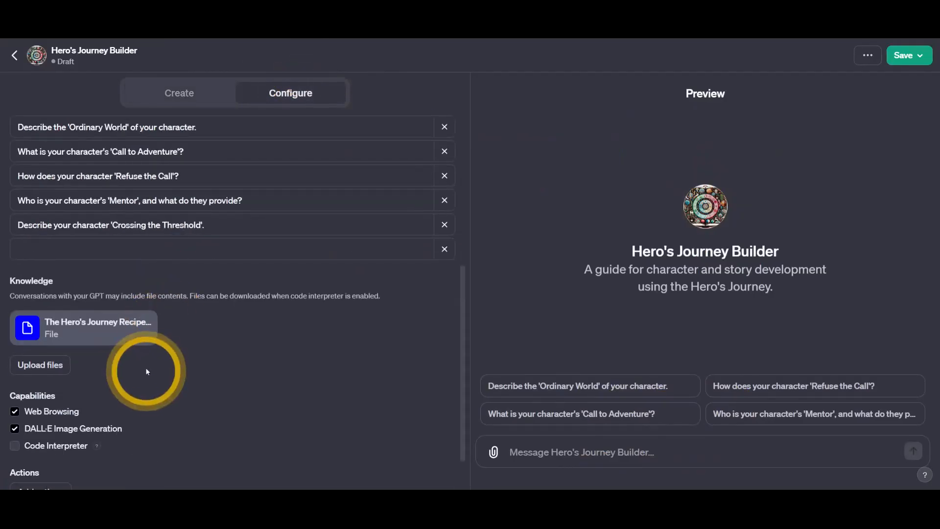
scroll(89, 342, up, 1)
scroll(98, 352, up, 3)
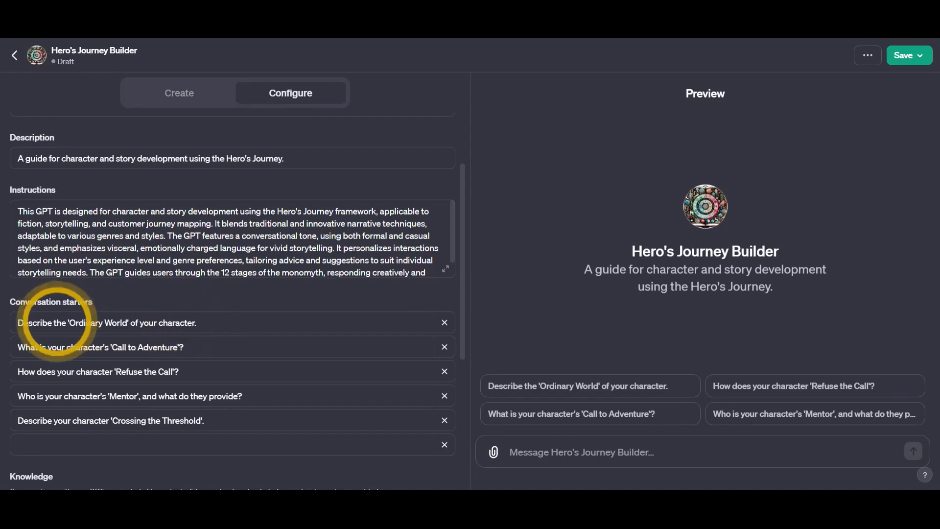
triple_click(47, 321)
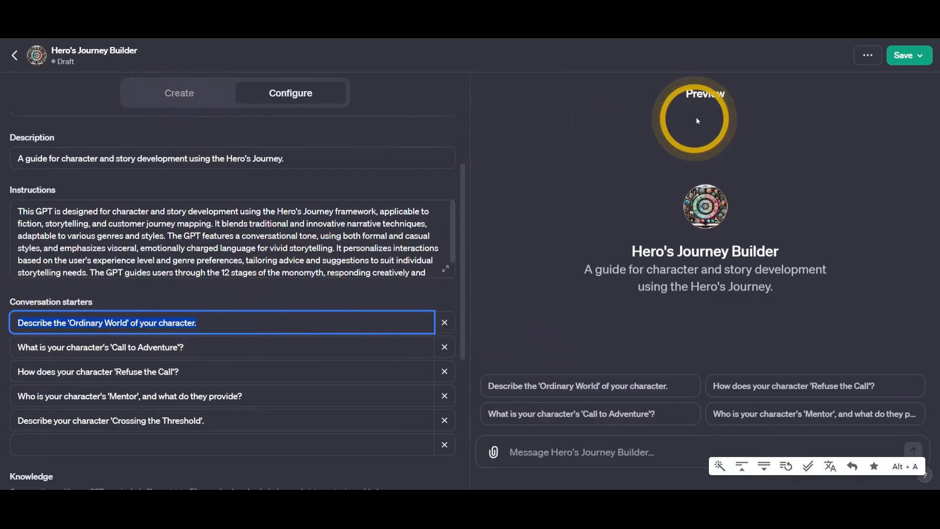
click(904, 55)
- Return to My GPTs and check Hero's Journey Builder's editor and more-actions menu
click(13, 55)
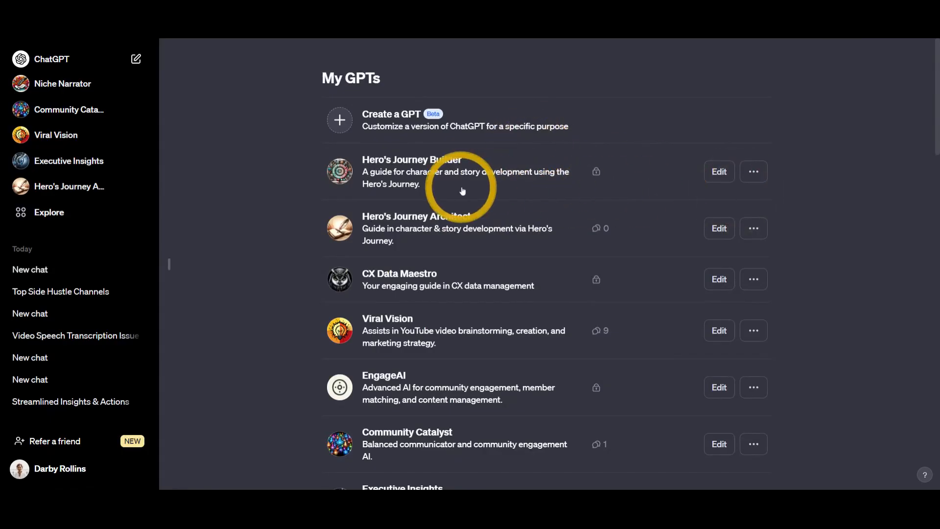
click(412, 161)
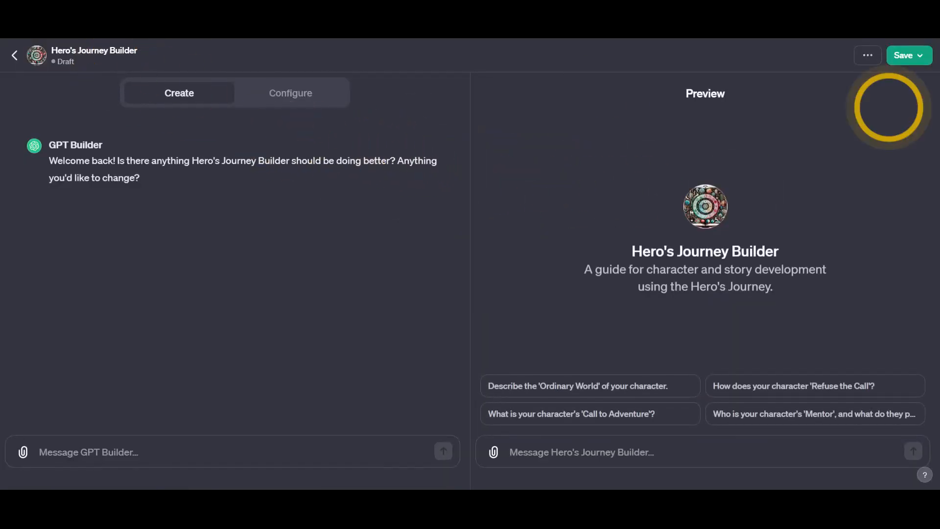
click(15, 55)
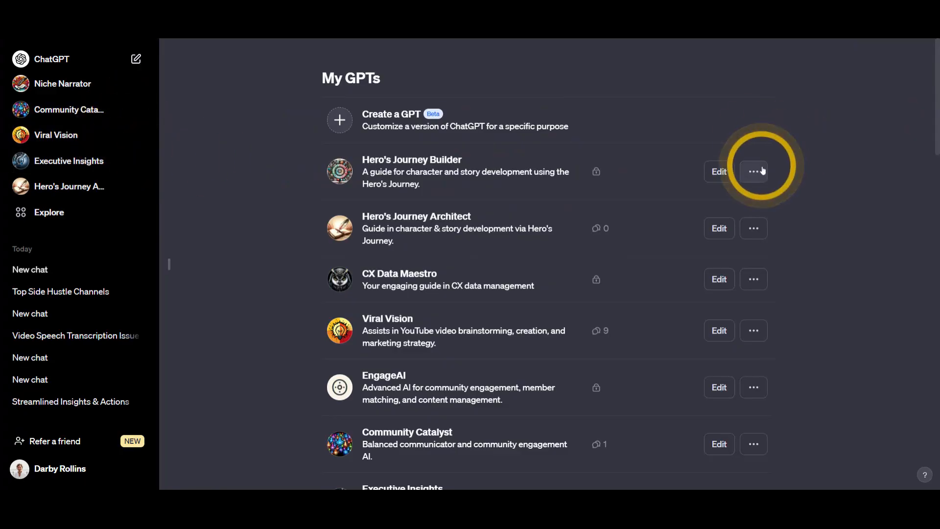
click(759, 171)
click(440, 157)
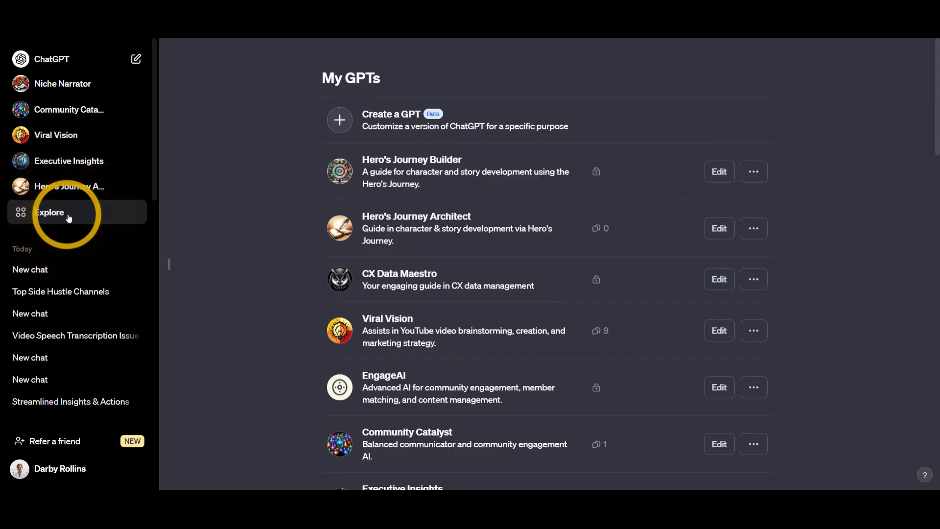
scroll(300, 212, down, 1)
scroll(314, 200, down, 2)
scroll(338, 166, up, 3)
- Publish Hero's Journey Builder so only people with a link can access it
click(342, 169)
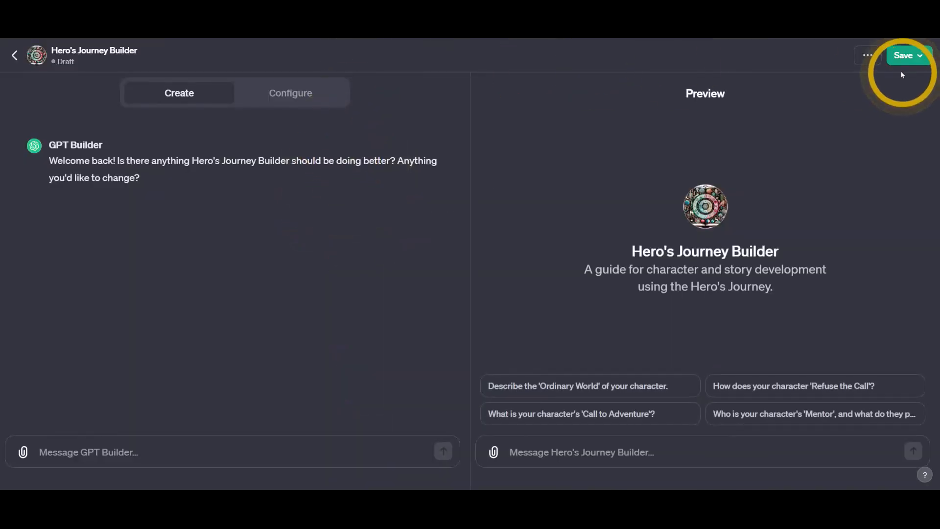
click(865, 62)
click(911, 56)
click(911, 57)
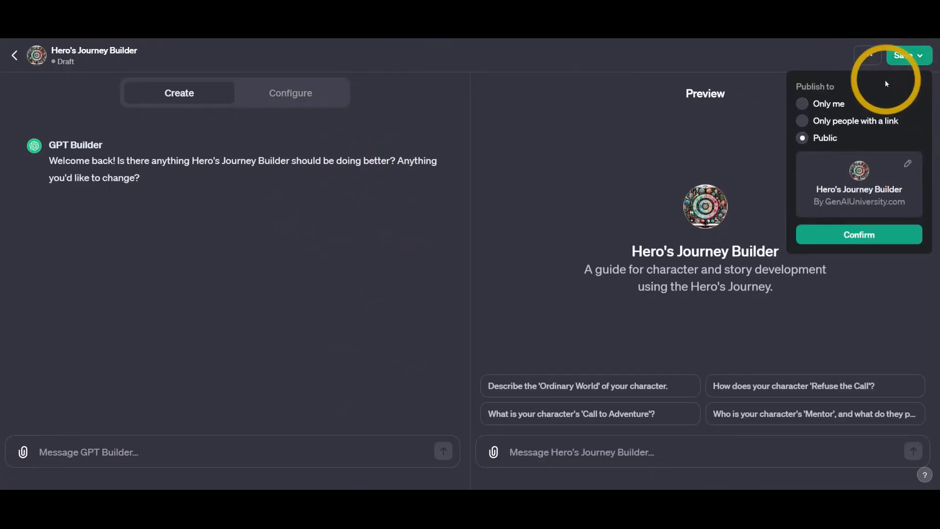
click(802, 120)
click(858, 231)
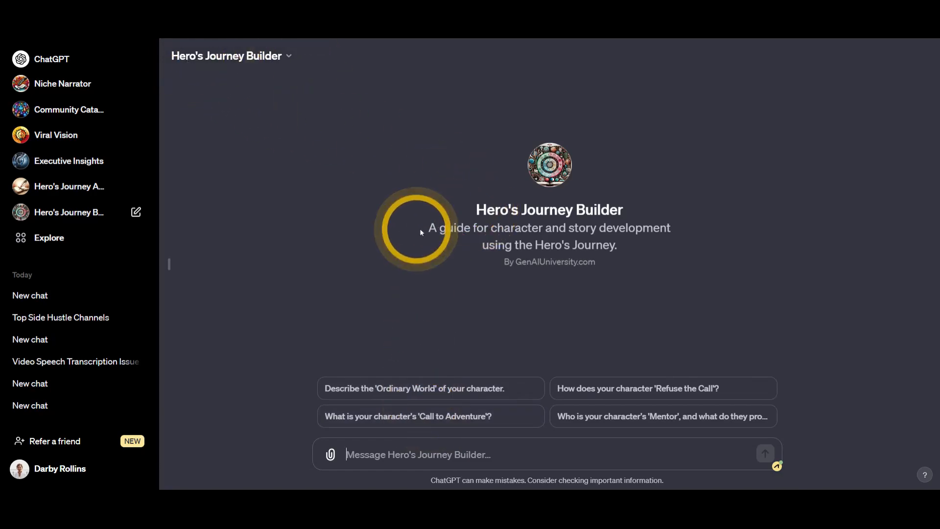
- Send 'Hi, my characters name is Sam', then Sam's Hobbit shoe-customer background
drag(420, 230, 665, 265)
click(438, 455)
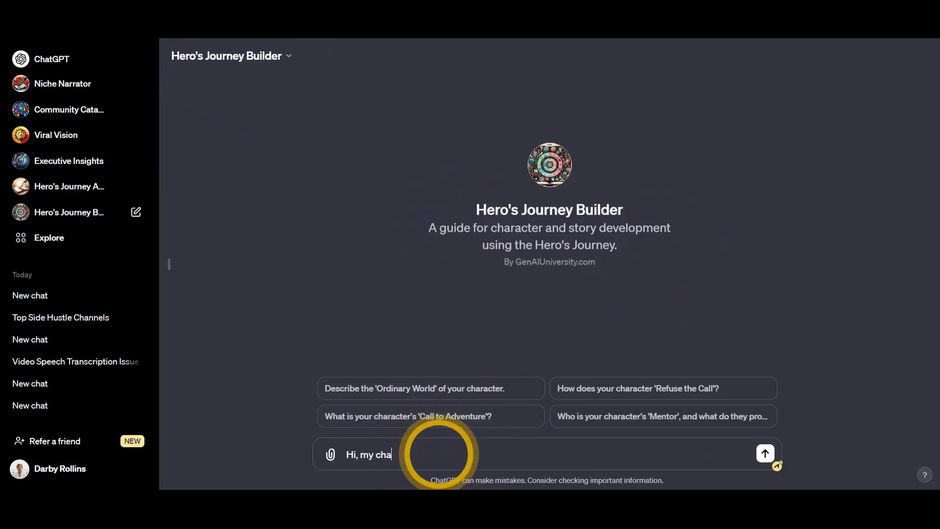
text(Hi, my characters name is Sam)
key(Return)
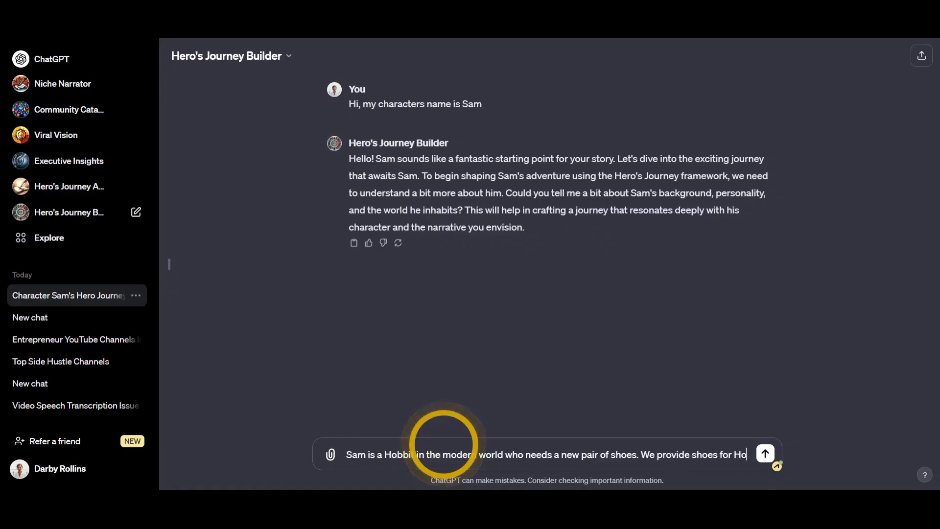
text(bbi)
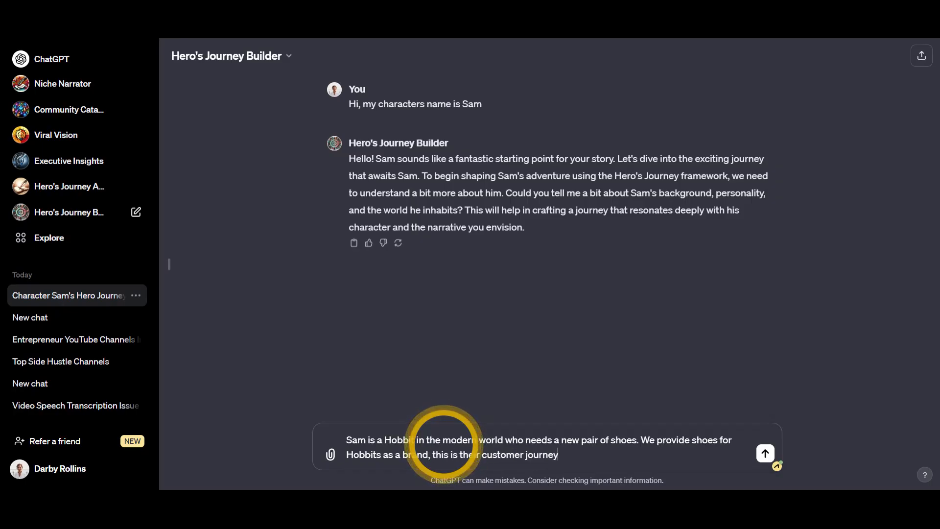
key(Return)
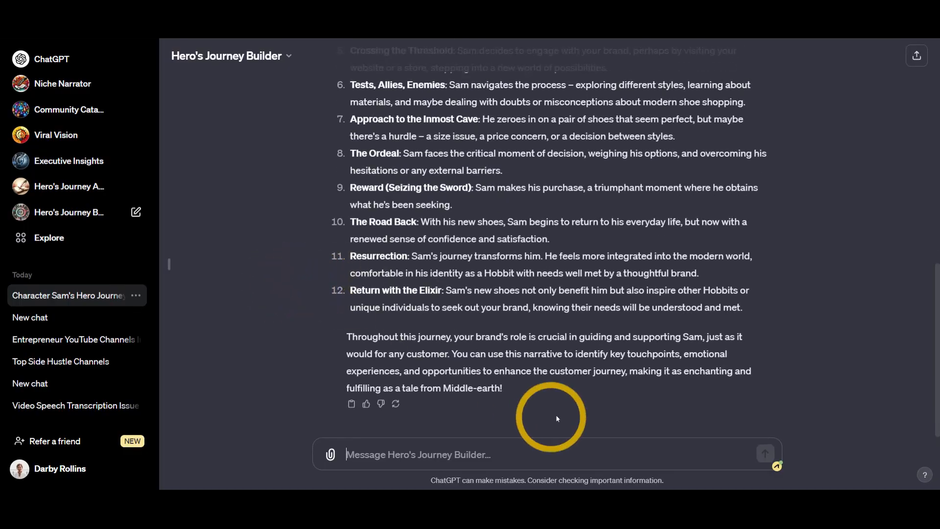
- Scroll through Sam's 12-stage customer journey reply, down to Return with the Elixir
scroll(276, 324, up, 9)
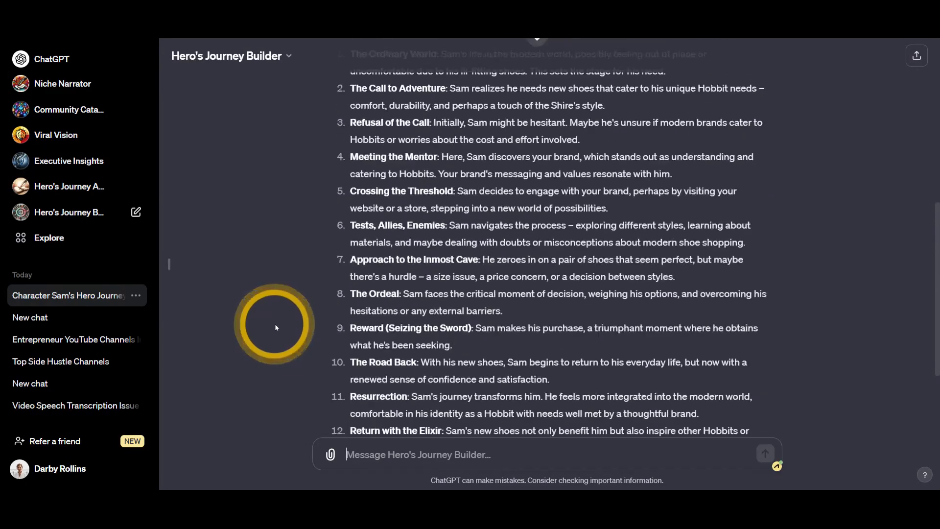
scroll(274, 323, down, 5)
scroll(275, 327, down, 4)
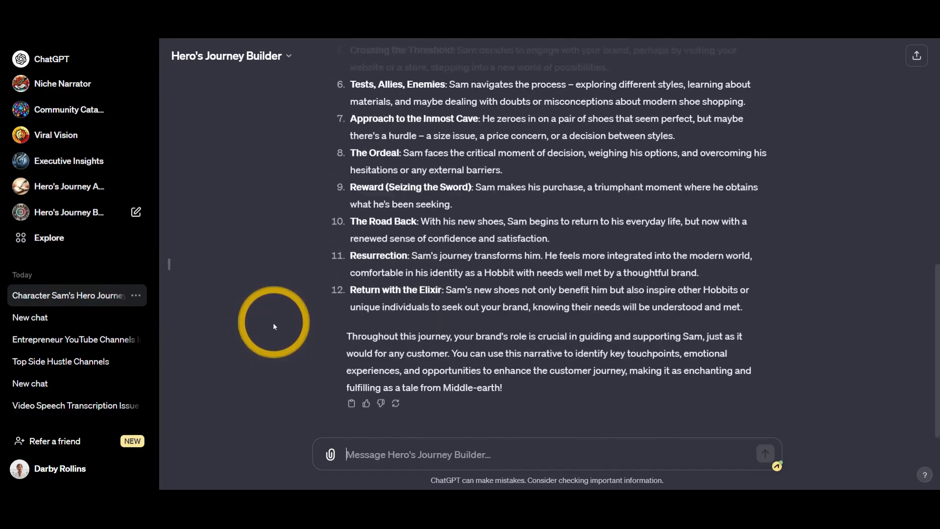